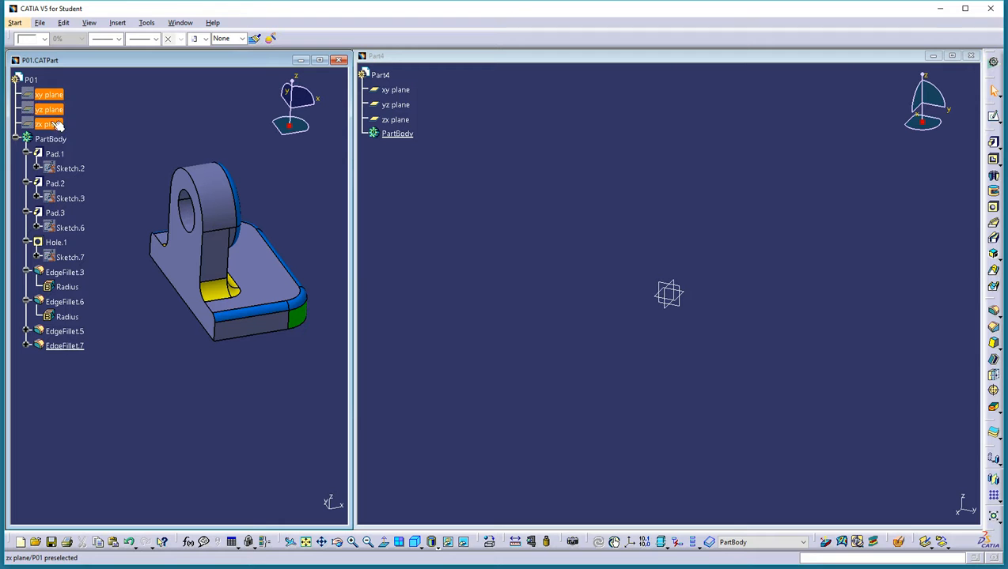
pyautogui.click(87, 155)
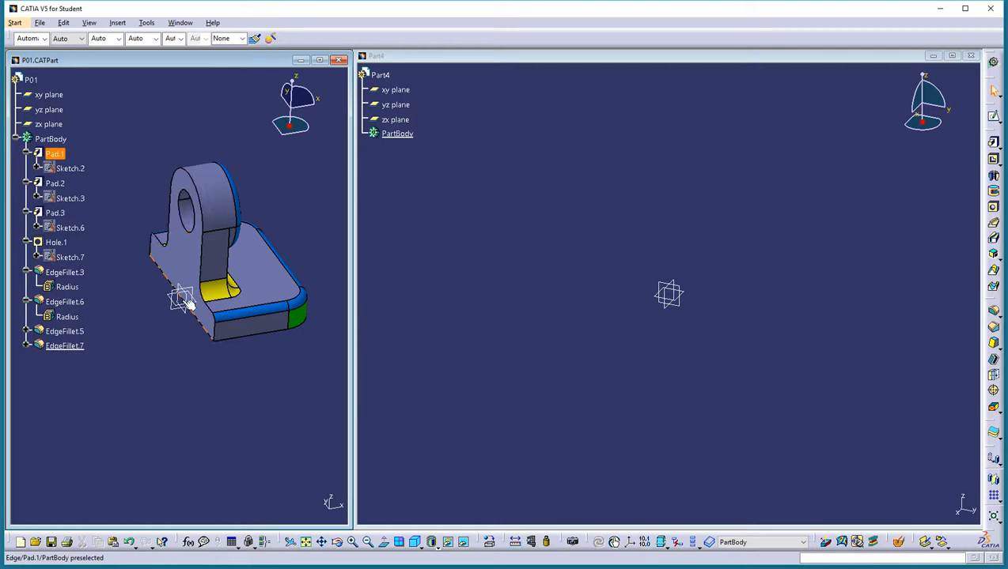
pyautogui.moveTo(190, 307); pyautogui.dragTo(222, 308, button='middle')
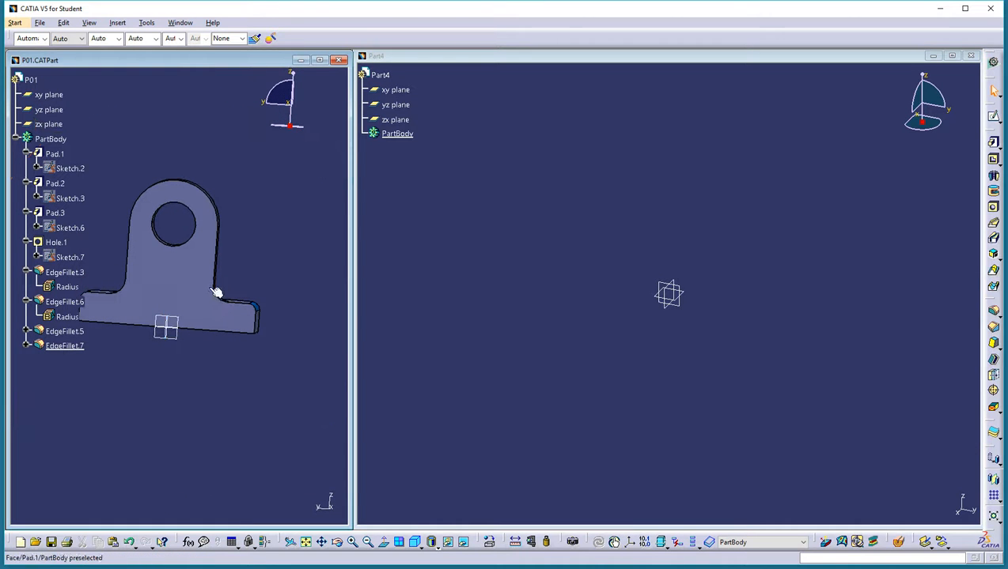
pyautogui.moveTo(299, 308); pyautogui.dragTo(33, 259, button='middle')
pyautogui.moveTo(279, 250); pyautogui.dragTo(199, 176, button='middle')
# - On Part4's xy plane, sketch a centred rectangle with its centre on the H axis and one side on the V axis, and shrink it by a corner
pyautogui.click(661, 203)
pyautogui.click(993, 117)
pyautogui.click(692, 297)
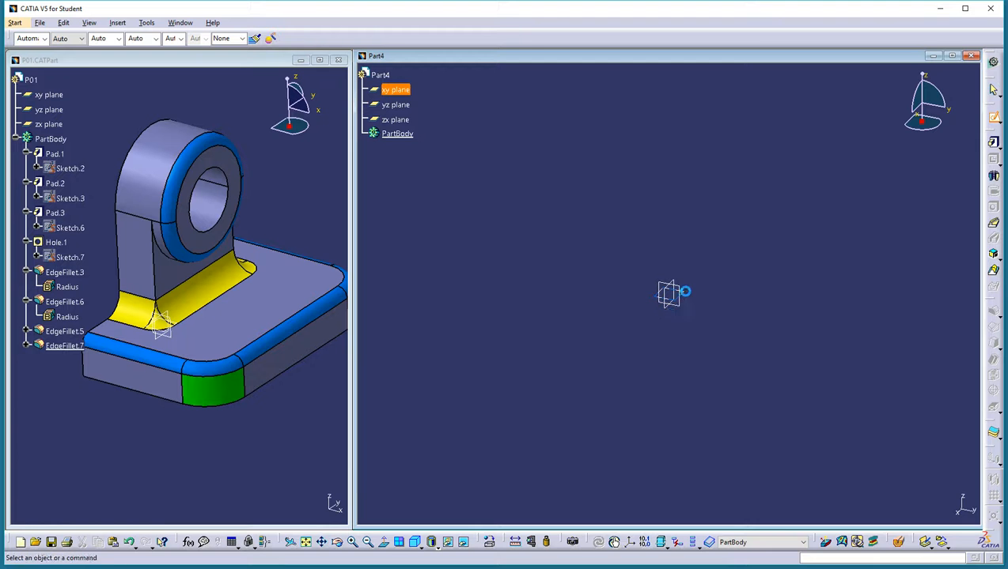
pyautogui.moveTo(726, 305)
pyautogui.mouseDown(button='middle')
pyautogui.moveTo(675, 363)
pyautogui.moveTo(731, 389)
pyautogui.mouseUp(button='middle')
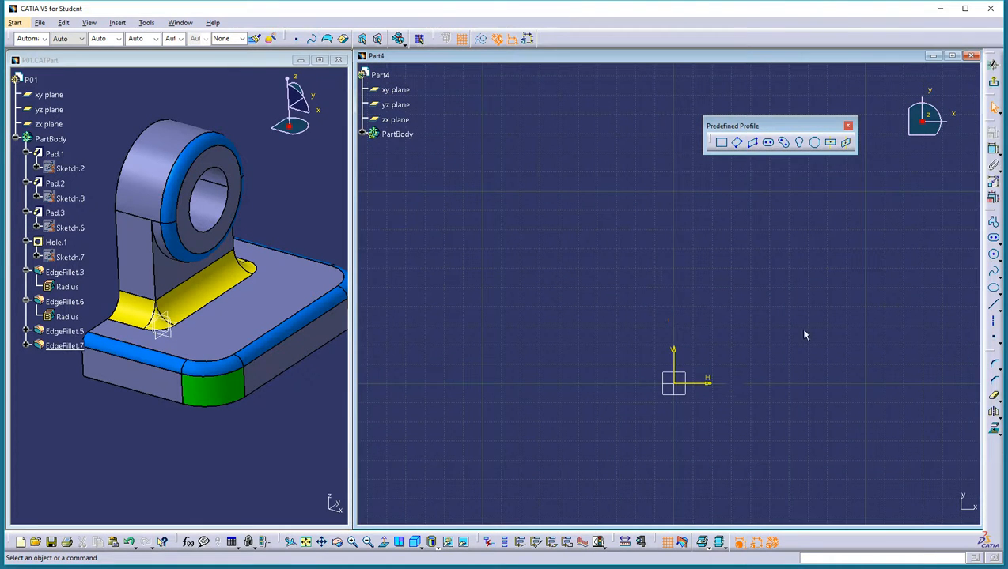
pyautogui.moveTo(835, 252); pyautogui.dragTo(783, 219, button='middle')
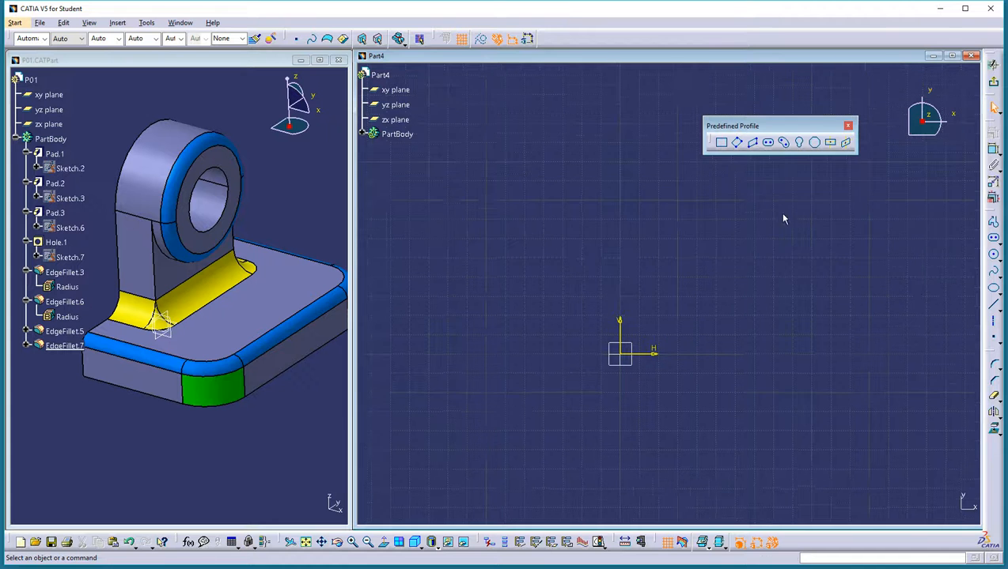
pyautogui.click(831, 143)
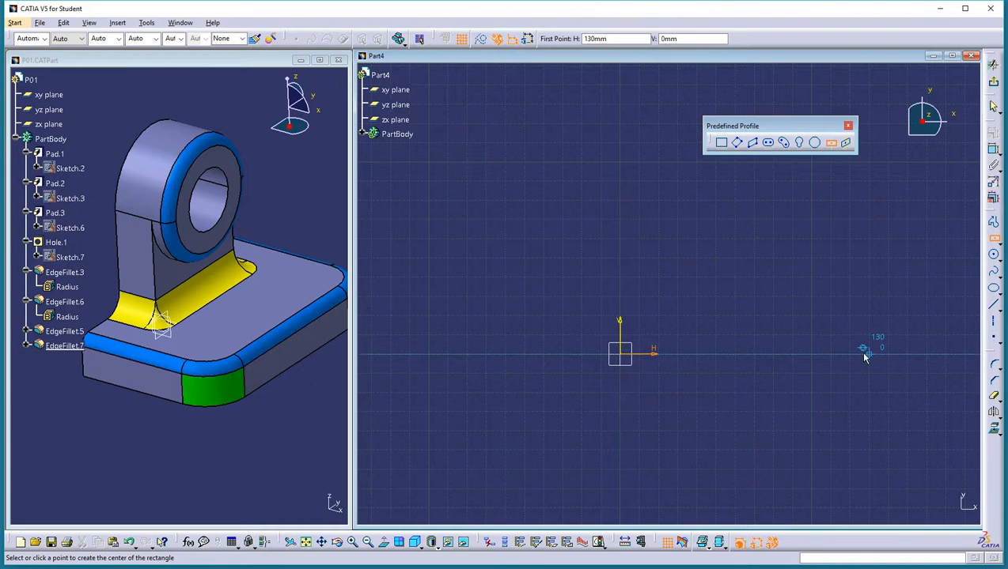
pyautogui.click(806, 357)
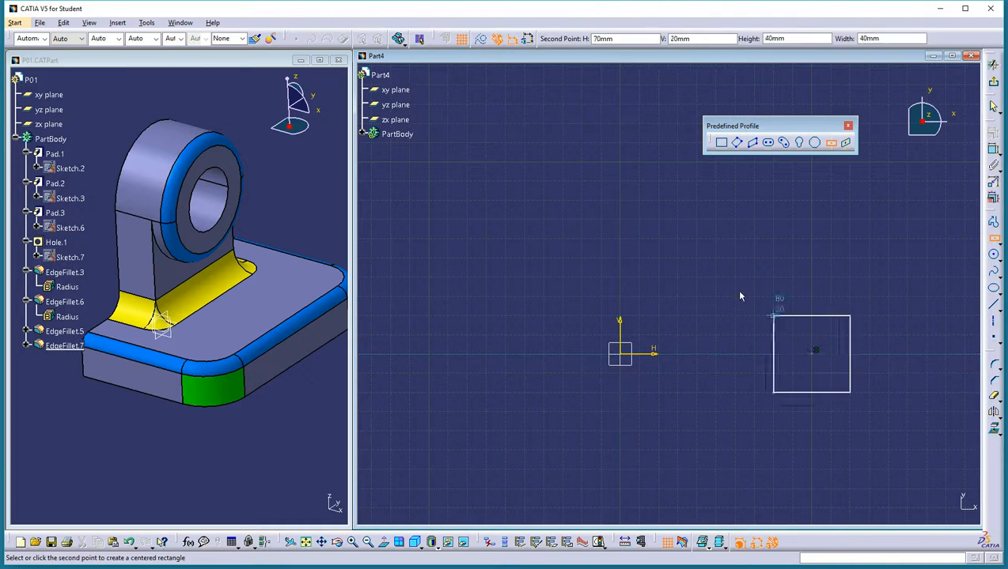
pyautogui.click(622, 164)
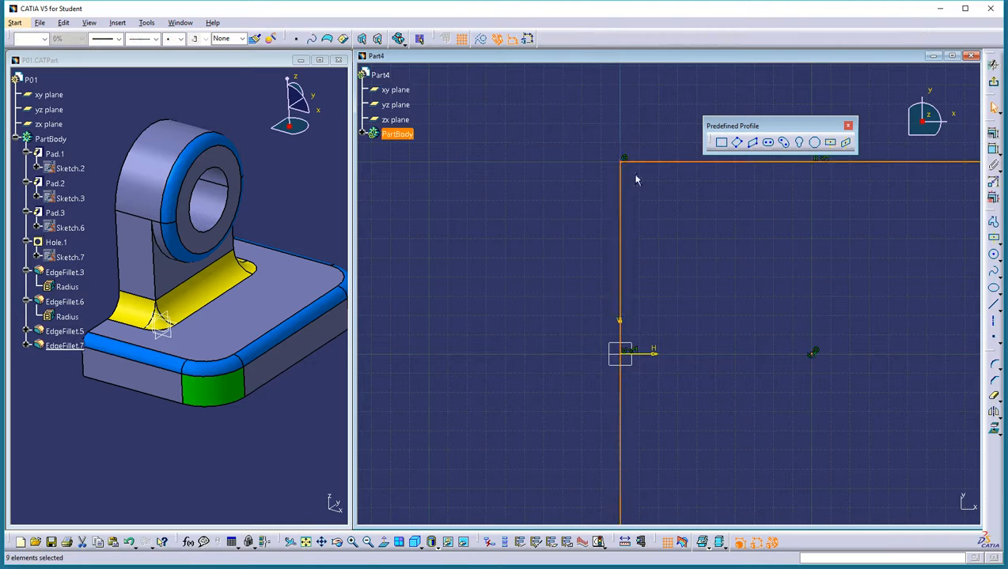
pyautogui.moveTo(719, 253)
pyautogui.mouseDown(button='middle')
pyautogui.moveTo(587, 255)
pyautogui.moveTo(637, 315)
pyautogui.mouseUp(button='middle')
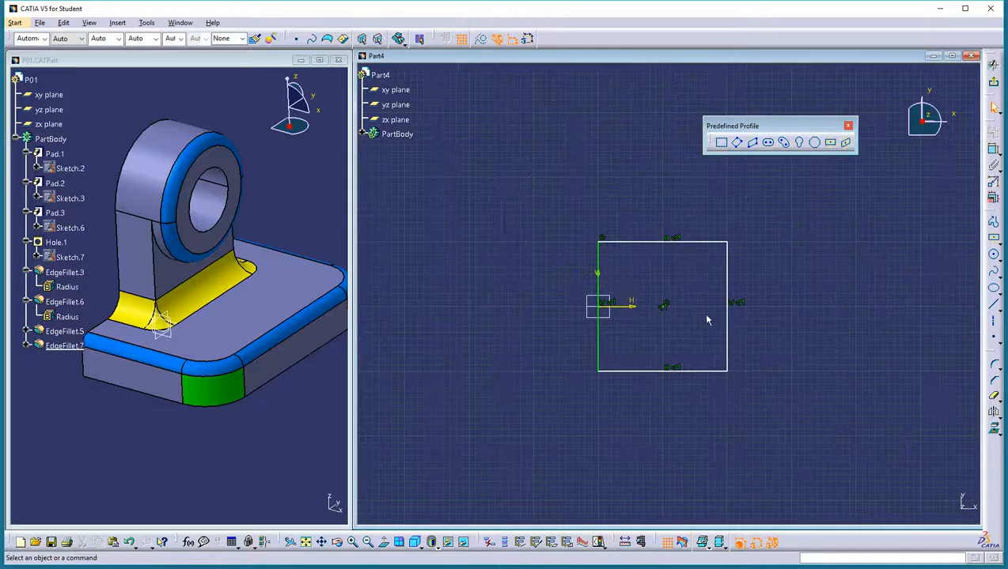
pyautogui.moveTo(732, 247); pyautogui.dragTo(676, 253)
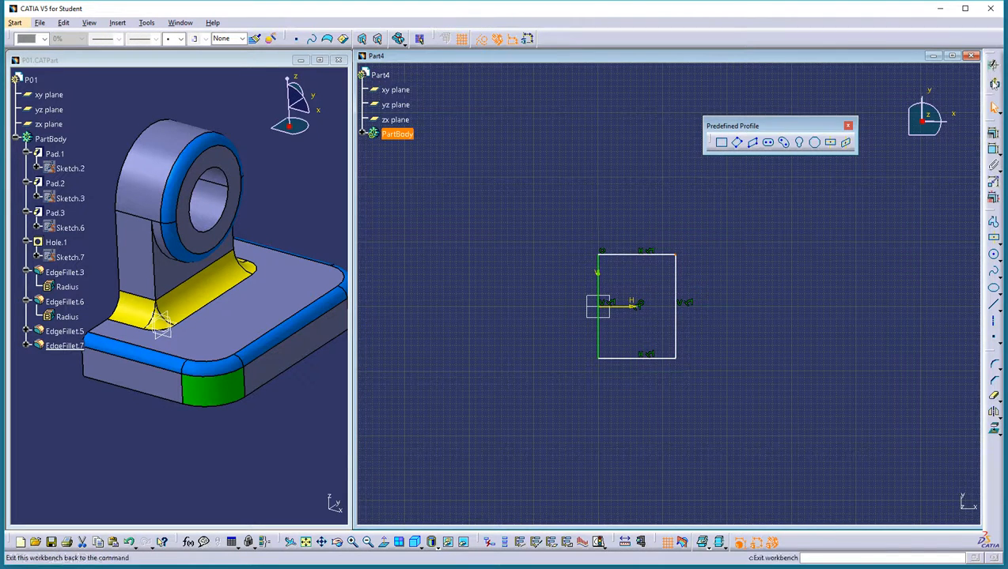
# - Exit the sketch and pad the rectangle by 20 mm
pyautogui.click(992, 136)
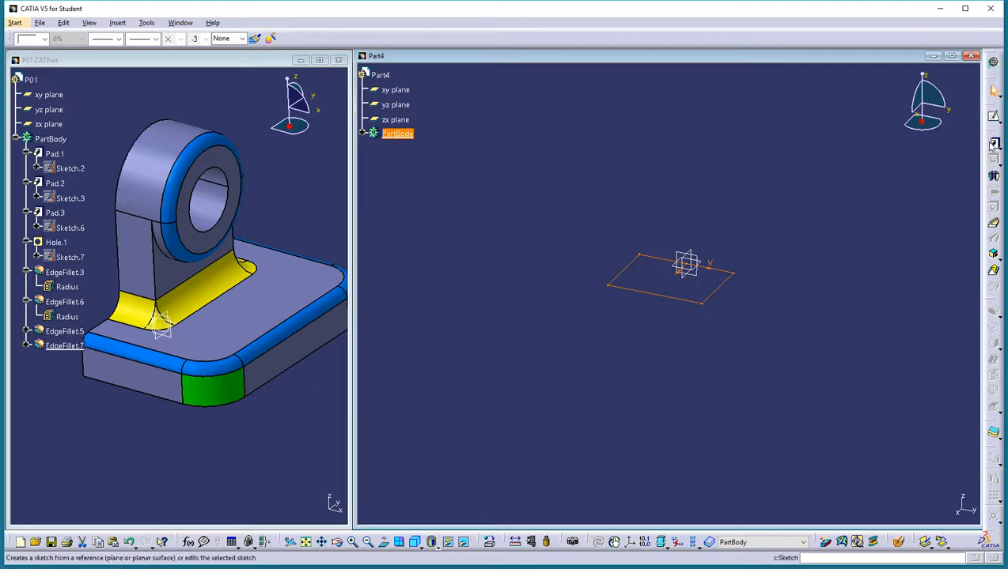
pyautogui.click(994, 144)
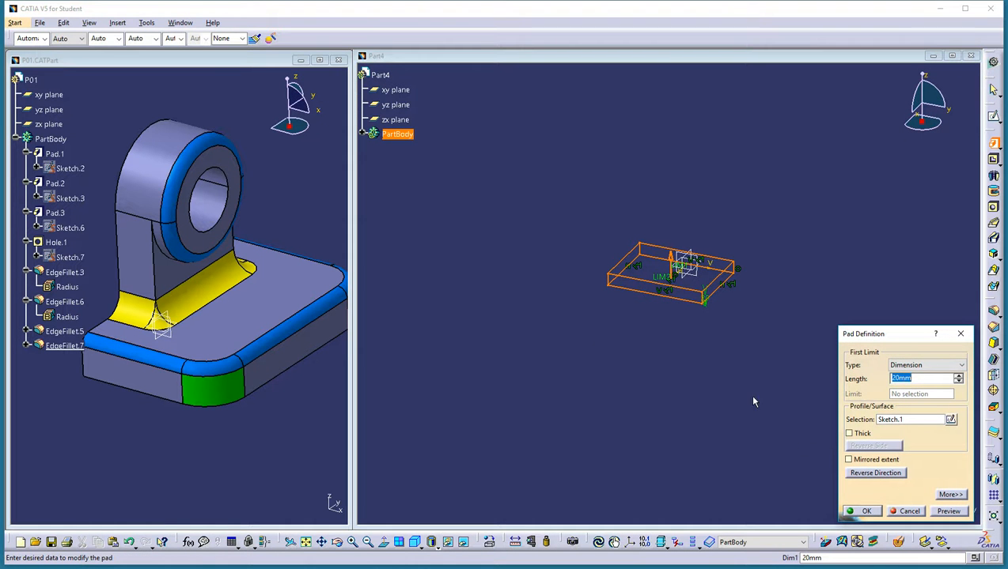
pyautogui.click(867, 512)
pyautogui.moveTo(573, 339); pyautogui.dragTo(472, 189, button='middle')
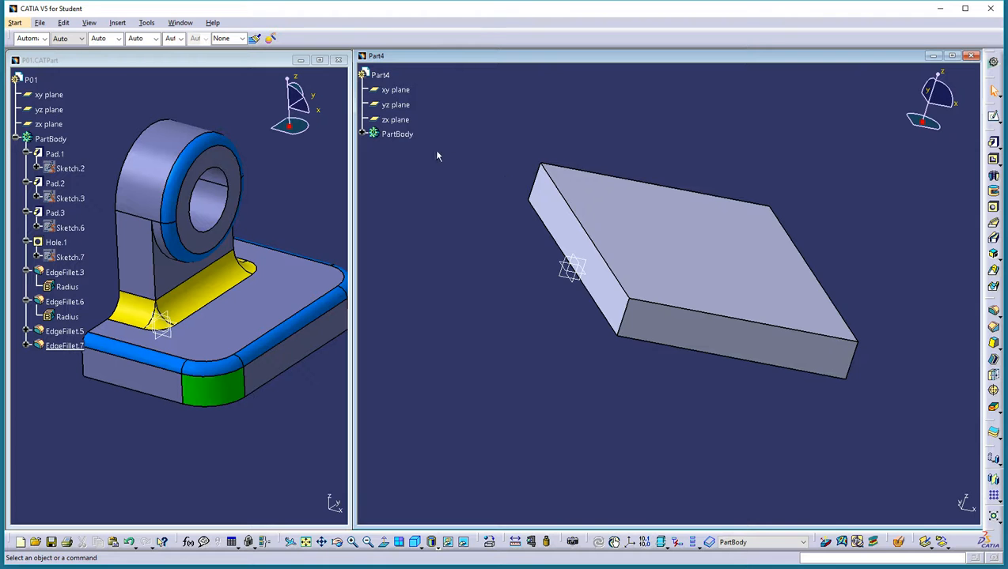
# - Set the PartBody's colour to the greyish-blue basic colour
pyautogui.click(402, 134)
pyautogui.click(45, 39)
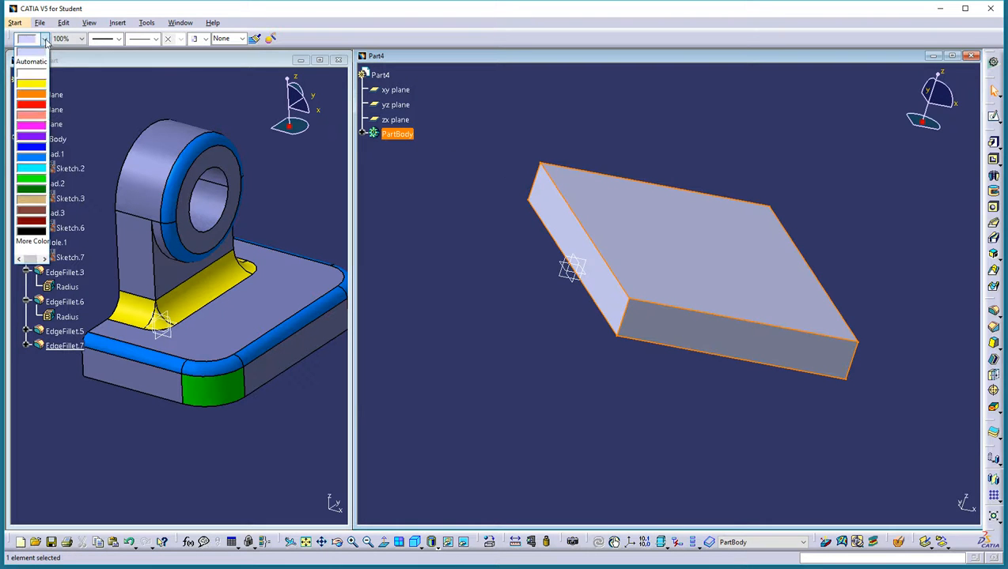
pyautogui.click(33, 242)
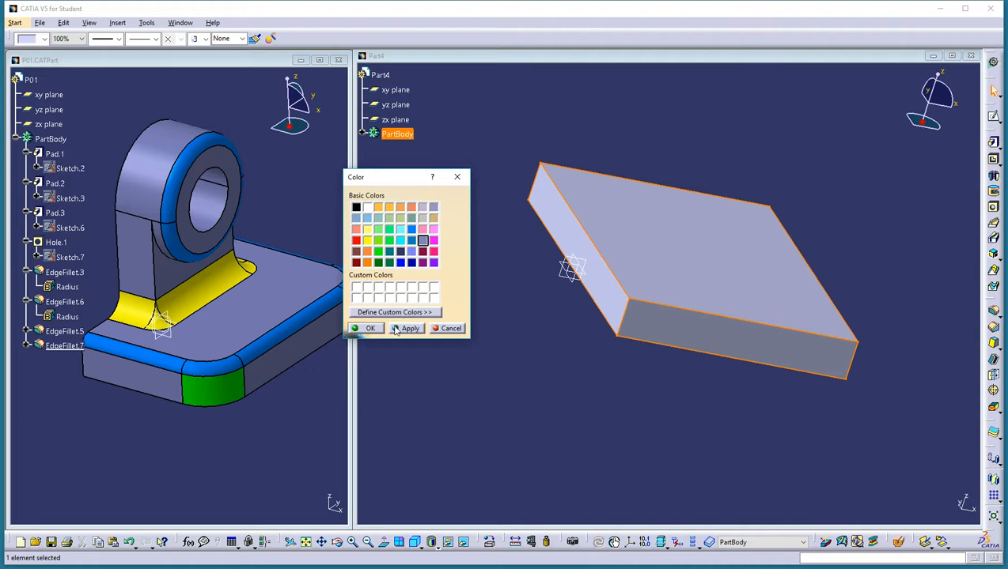
pyautogui.click(370, 329)
pyautogui.click(634, 362)
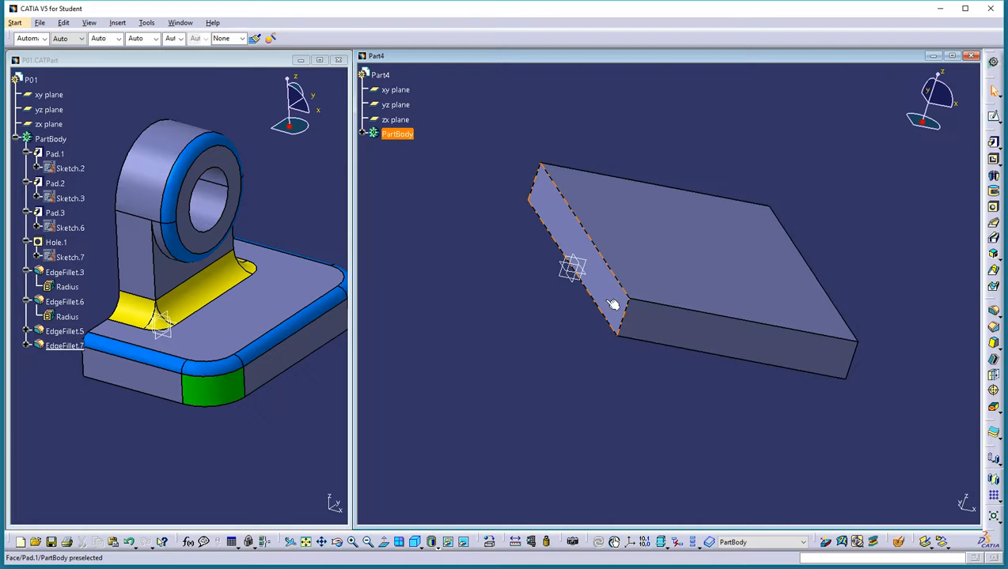
pyautogui.moveTo(552, 293); pyautogui.dragTo(548, 256, button='middle')
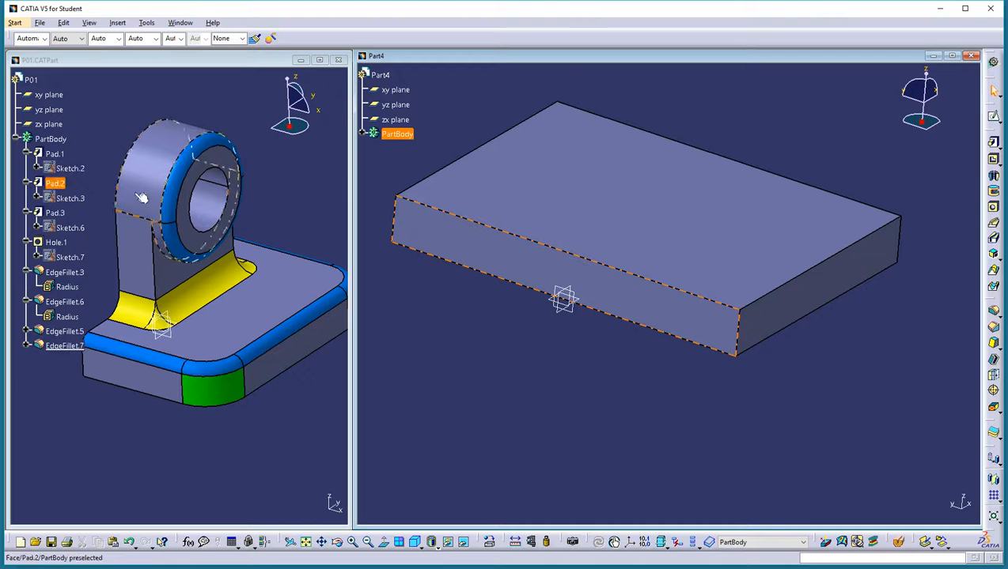
pyautogui.moveTo(144, 259); pyautogui.dragTo(277, 284, button='middle')
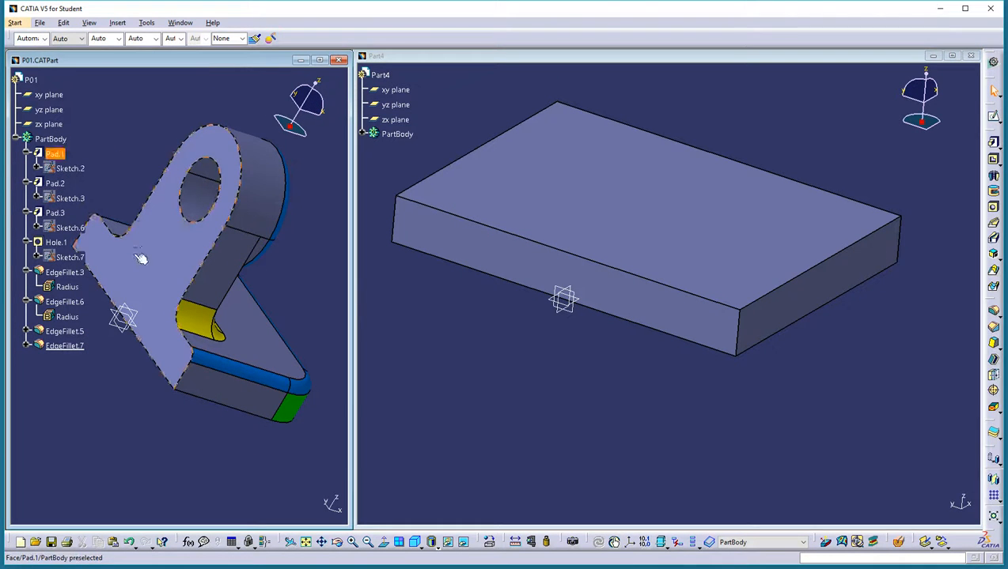
pyautogui.click(585, 317)
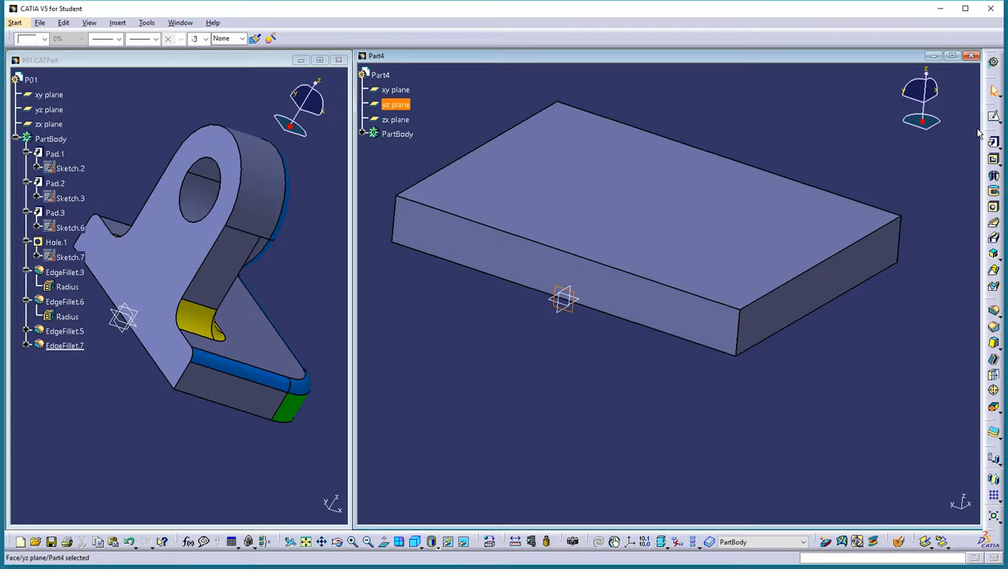
pyautogui.click(995, 119)
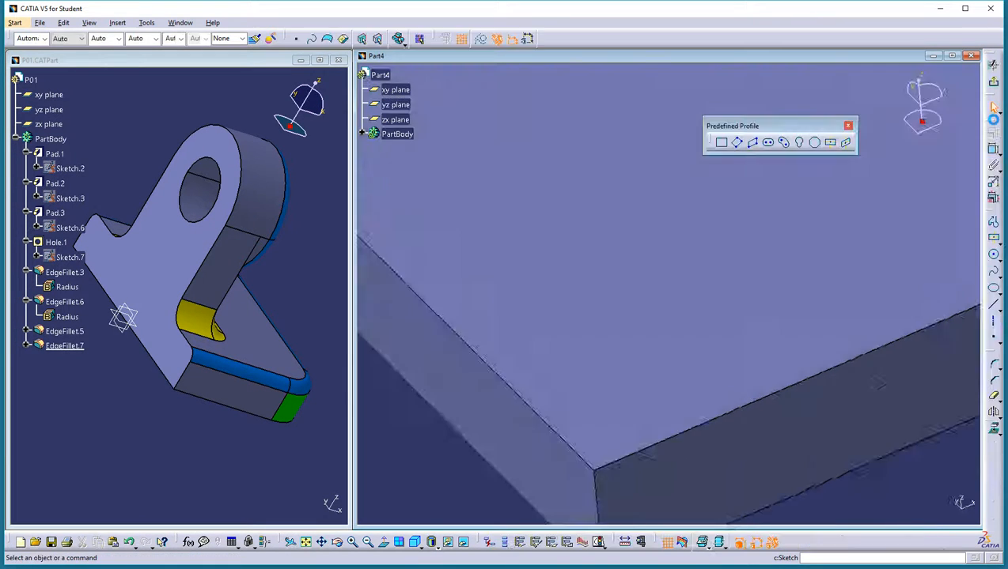
pyautogui.moveTo(618, 290)
pyautogui.mouseDown(button='middle')
pyautogui.moveTo(524, 250)
pyautogui.moveTo(614, 311)
pyautogui.moveTo(798, 316)
pyautogui.moveTo(714, 288)
pyautogui.moveTo(596, 292)
pyautogui.moveTo(661, 398)
pyautogui.moveTo(773, 324)
pyautogui.moveTo(709, 389)
pyautogui.mouseUp(button='middle')
pyautogui.click(994, 85)
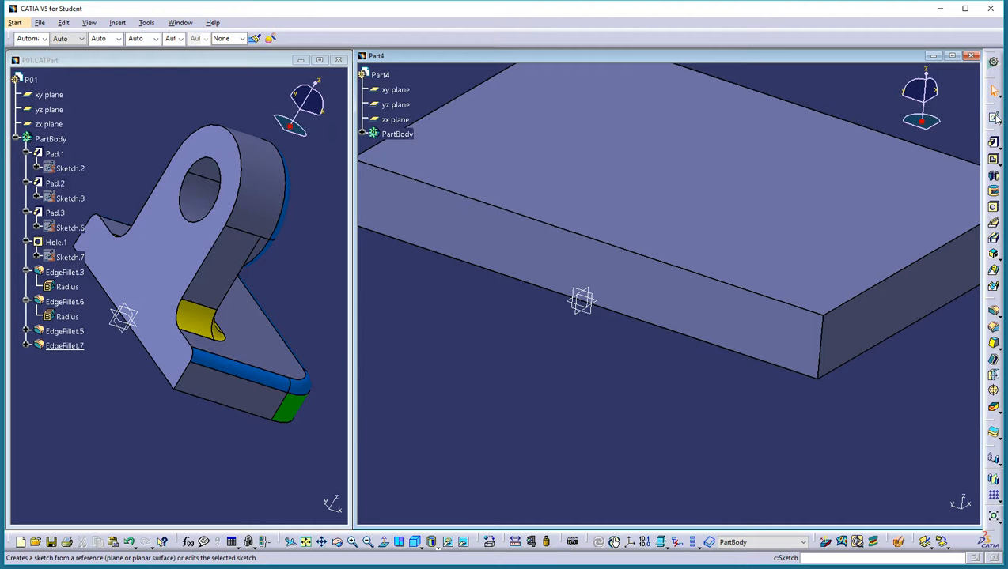
# - On the plate's long side face at the origin, sketch a vertical elongated hole centred at the origin, with a 40 mm radius and its second centre above
pyautogui.click(995, 117)
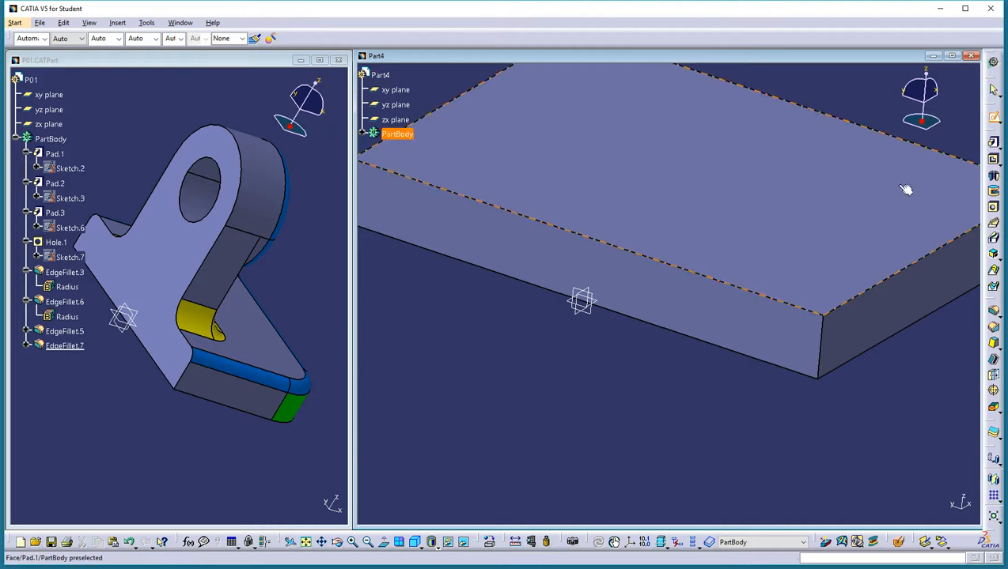
pyautogui.click(654, 291)
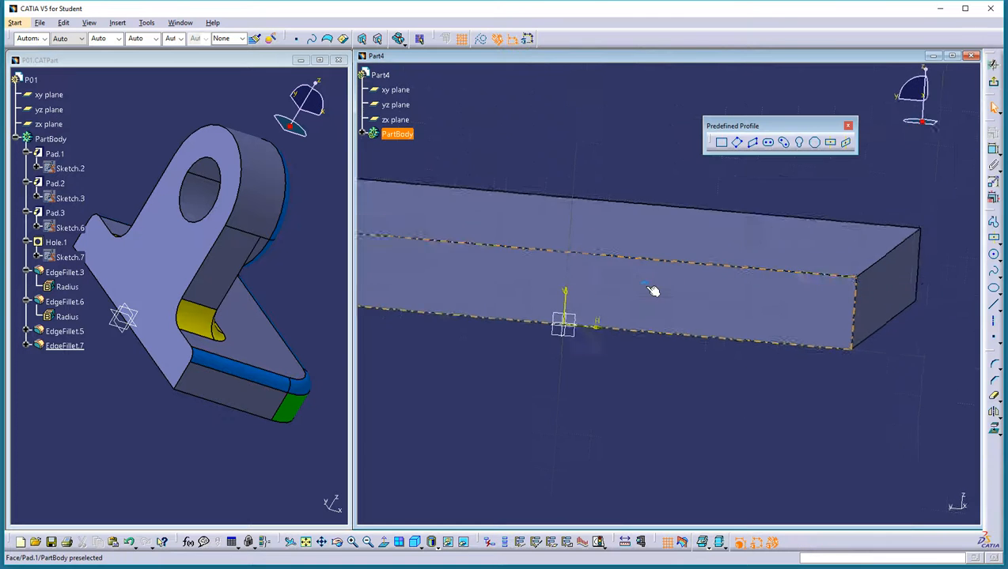
pyautogui.moveTo(581, 296)
pyautogui.mouseDown(button='middle')
pyautogui.moveTo(605, 275)
pyautogui.moveTo(709, 267)
pyautogui.moveTo(701, 302)
pyautogui.moveTo(755, 325)
pyautogui.moveTo(743, 342)
pyautogui.mouseUp(button='middle')
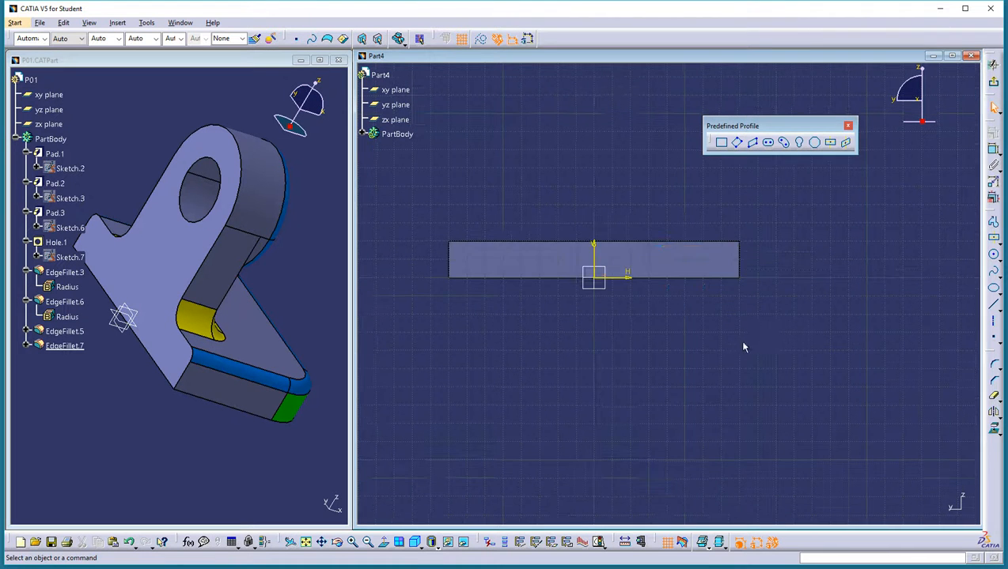
pyautogui.click(768, 143)
pyautogui.moveTo(601, 204)
pyautogui.mouseDown(button='middle')
pyautogui.moveTo(674, 272)
pyautogui.moveTo(658, 308)
pyautogui.moveTo(643, 297)
pyautogui.mouseUp(button='middle')
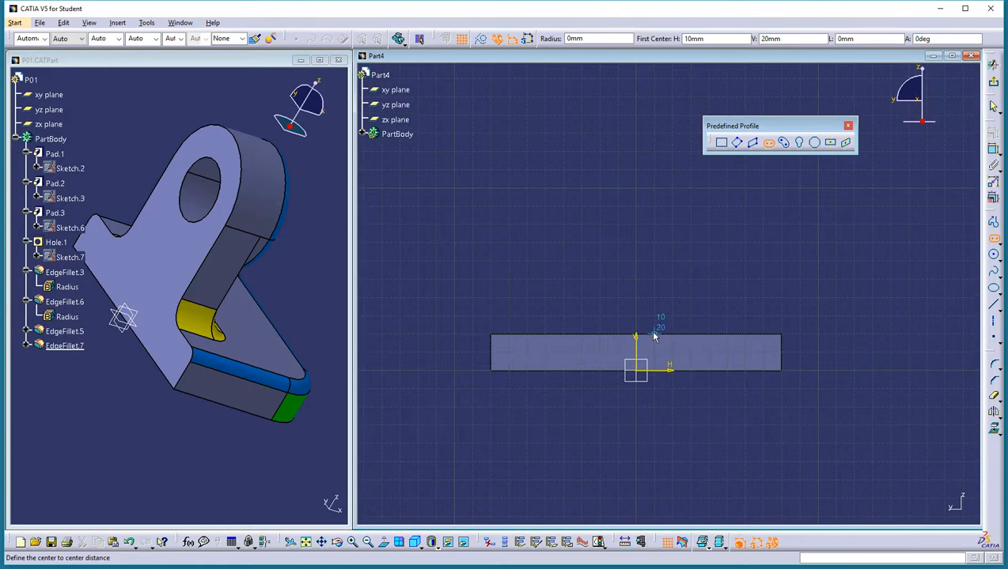
pyautogui.click(636, 371)
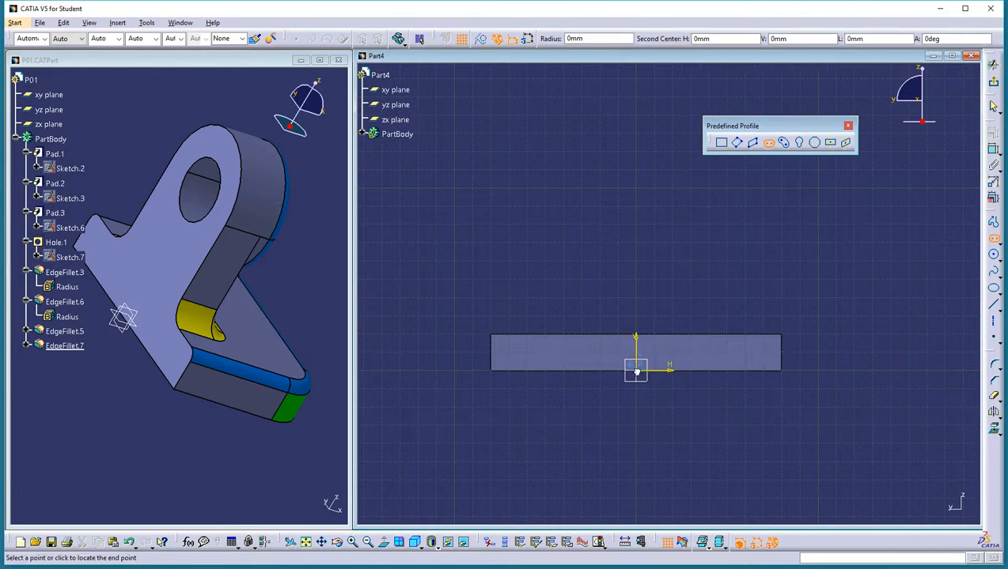
pyautogui.click(637, 209)
pyautogui.click(706, 225)
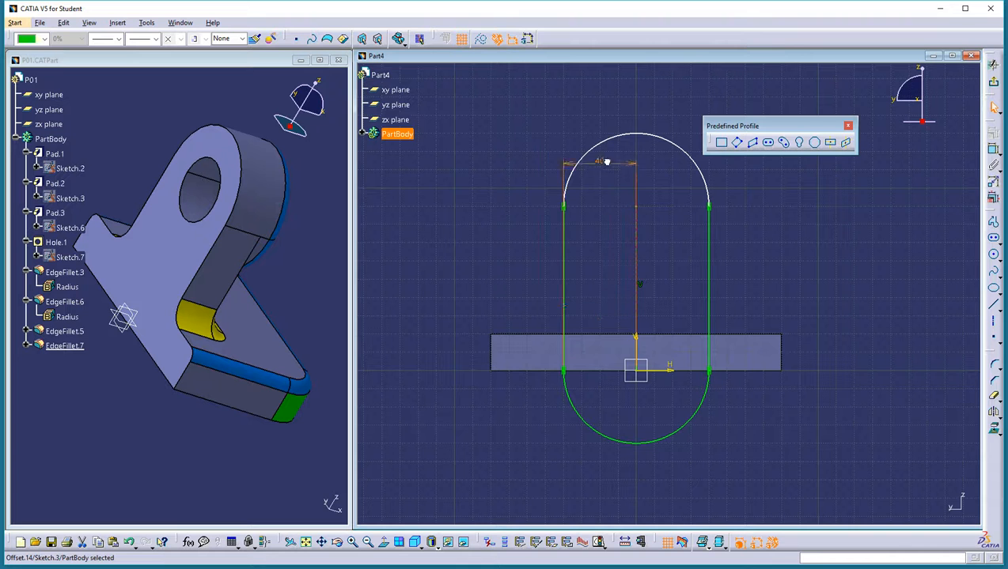
pyautogui.click(726, 444)
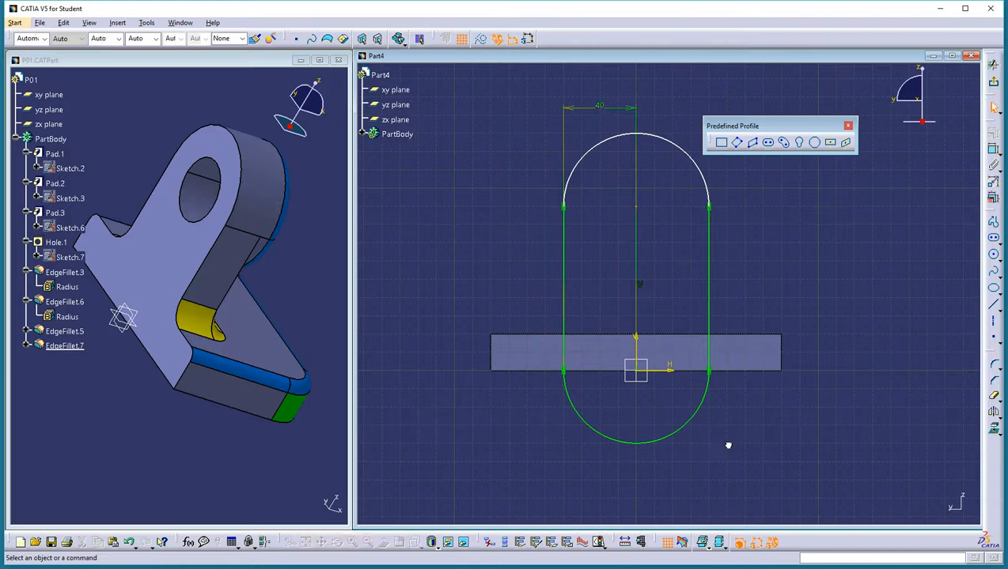
# - Delete the slot's lower arc and close the profile with a horizontal line between the lower ends of its vertical sides
pyautogui.click(679, 434)
pyautogui.press('Delete')
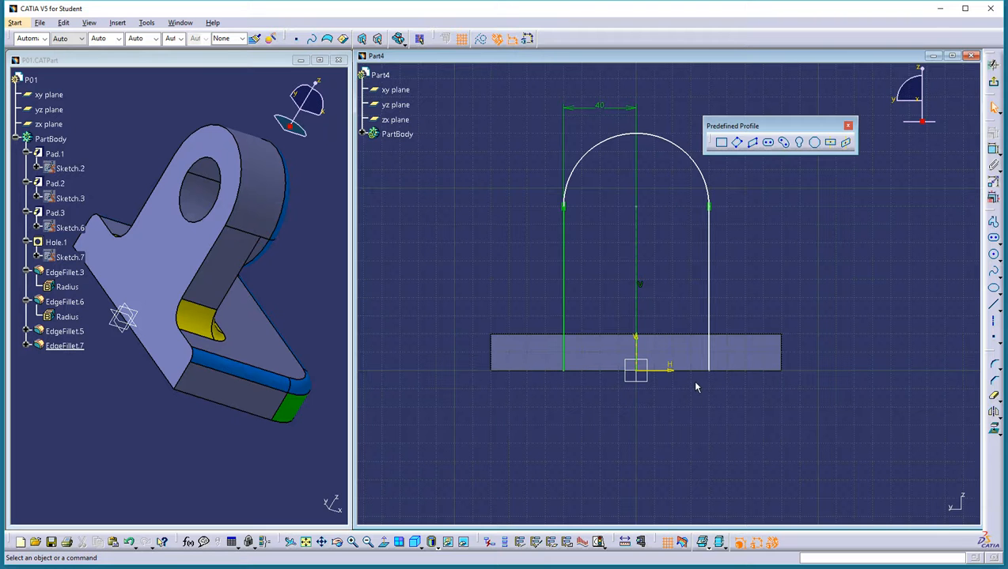
pyautogui.click(991, 338)
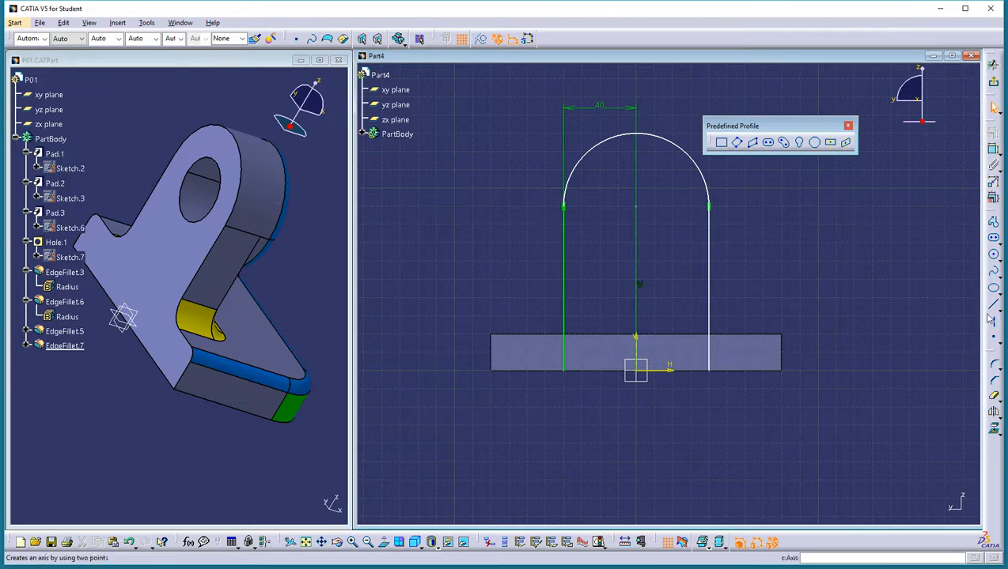
pyautogui.click(994, 309)
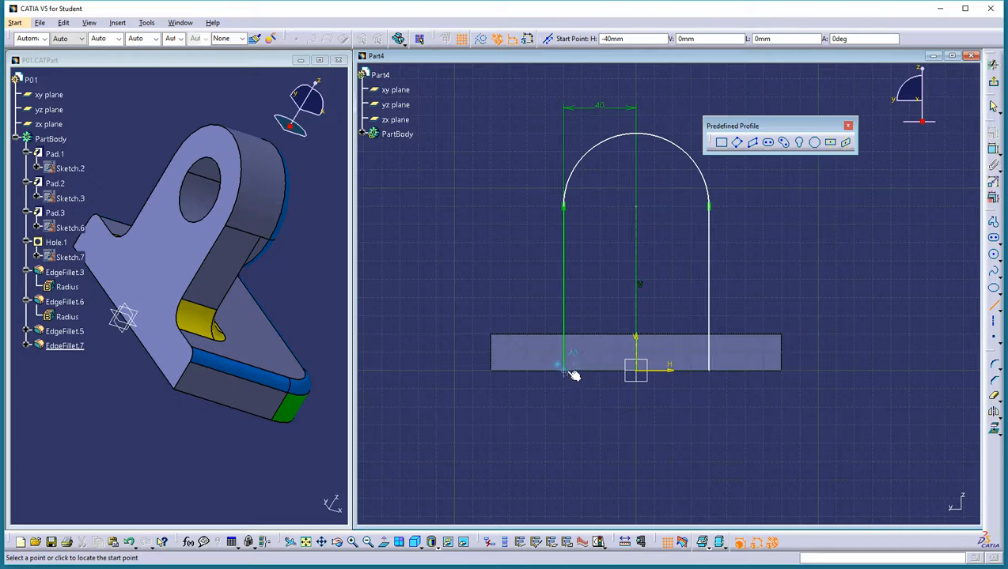
pyautogui.click(711, 373)
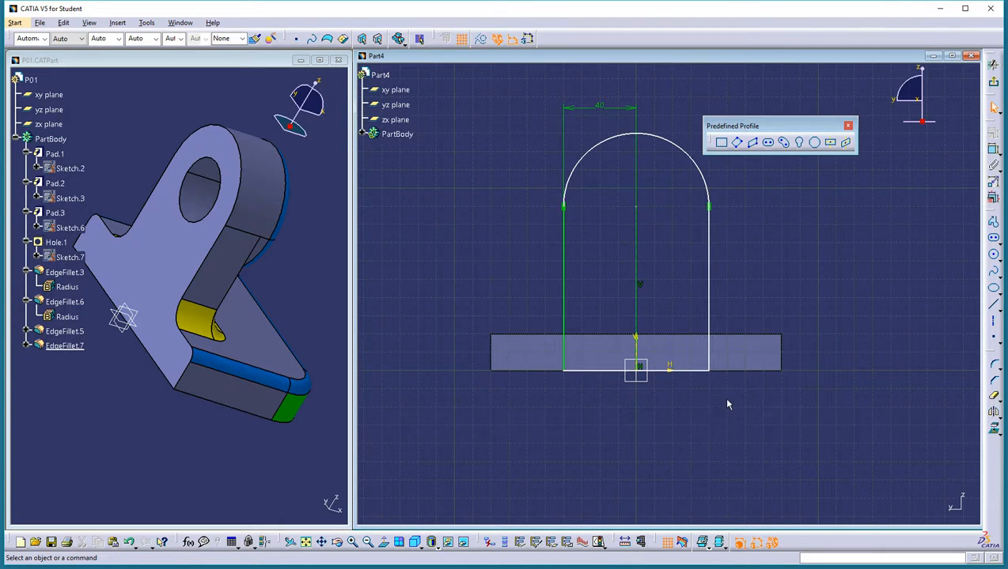
# - Constrain the profile's free side line to vertical and lower the top arc's centre by about 10 mm
pyautogui.click(713, 306)
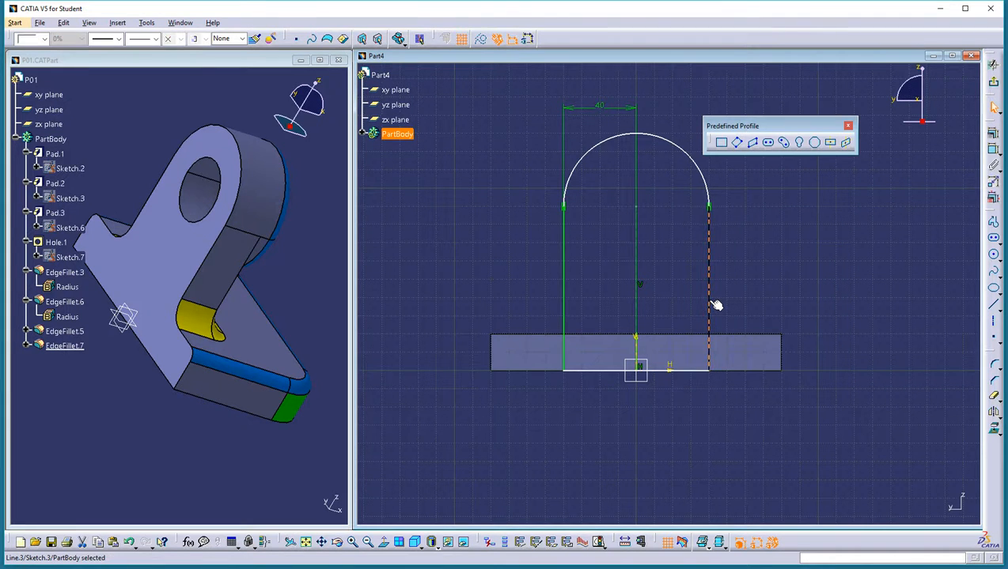
pyautogui.rightClick(715, 305)
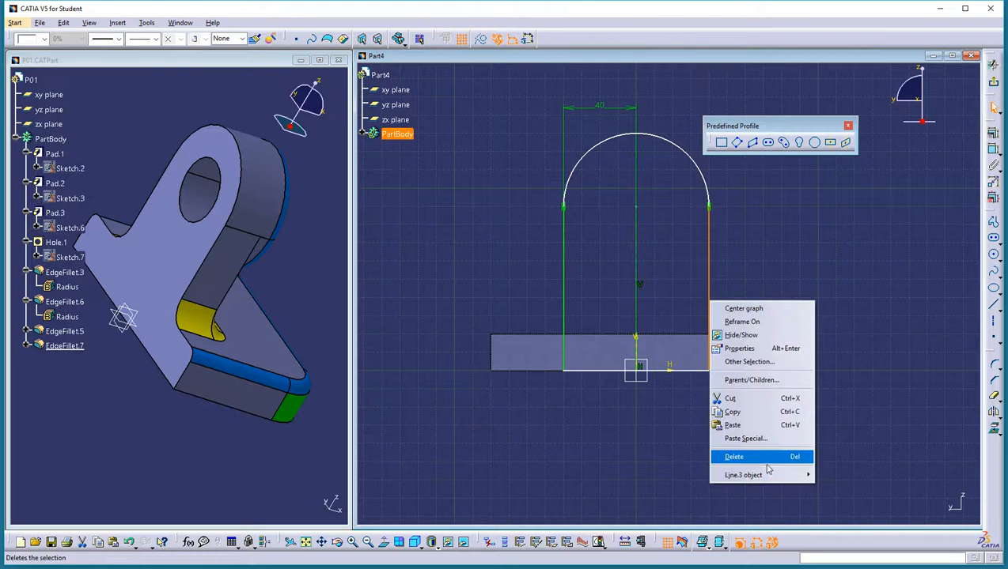
pyautogui.moveTo(768, 474)
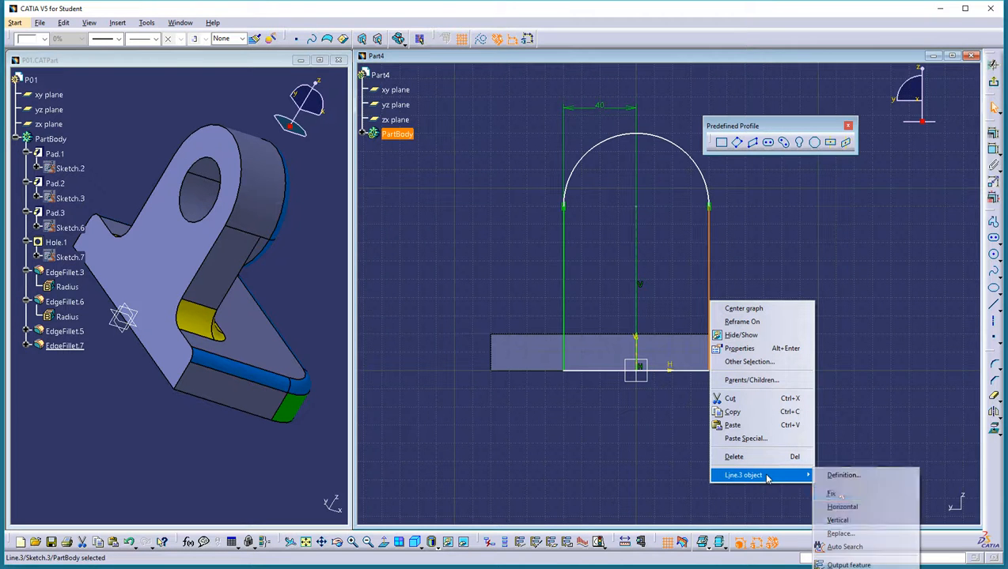
pyautogui.click(838, 520)
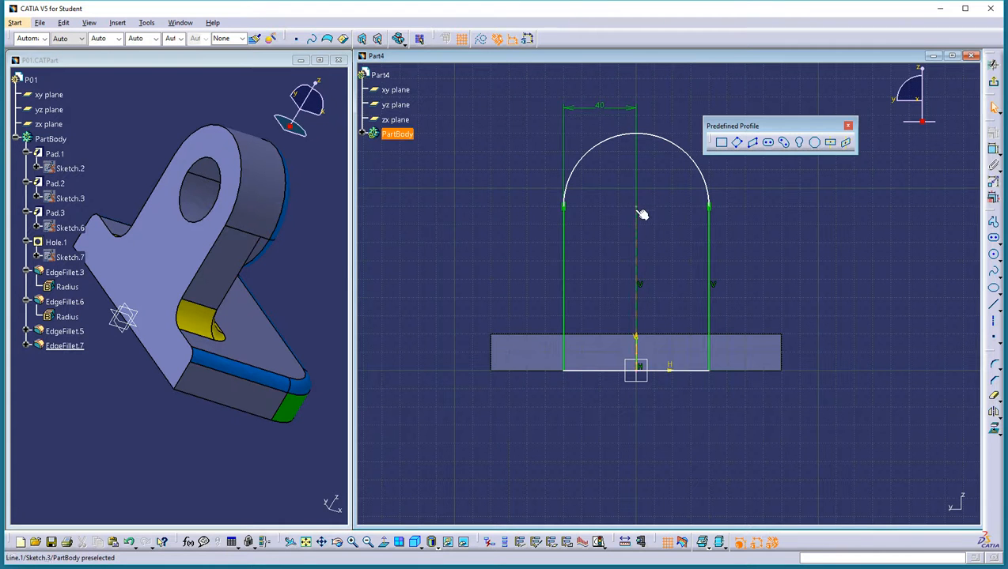
pyautogui.moveTo(643, 210)
pyautogui.mouseDown()
pyautogui.moveTo(643, 259)
pyautogui.moveTo(637, 198)
pyautogui.moveTo(639, 226)
pyautogui.mouseUp()
# - Pull the profile's base line below the plate and constrain it coincident with the plate's bottom edge
pyautogui.moveTo(666, 371); pyautogui.dragTo(661, 395)
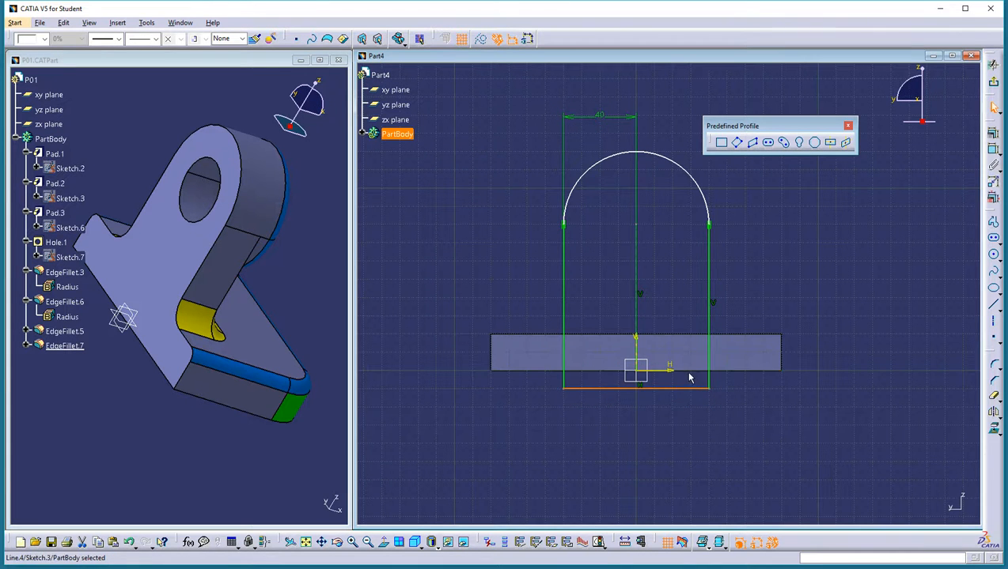
pyautogui.click(992, 148)
pyautogui.click(696, 385)
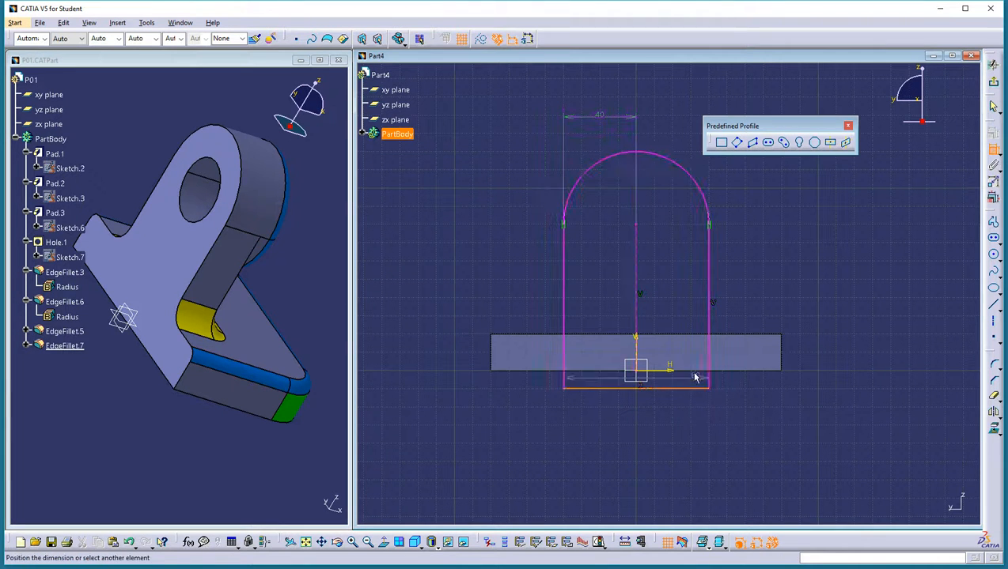
pyautogui.click(703, 371)
pyautogui.rightClick(834, 366)
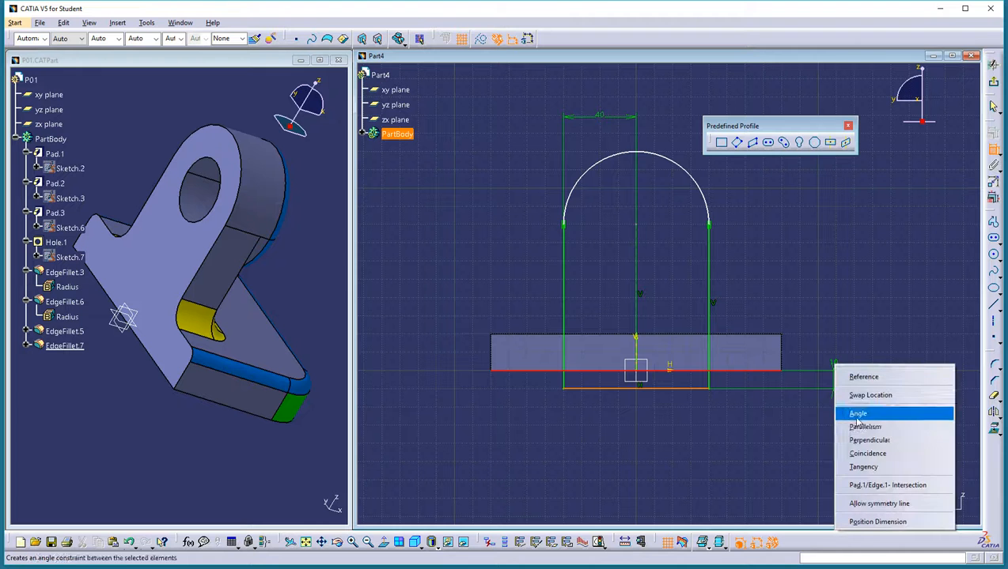
pyautogui.click(867, 453)
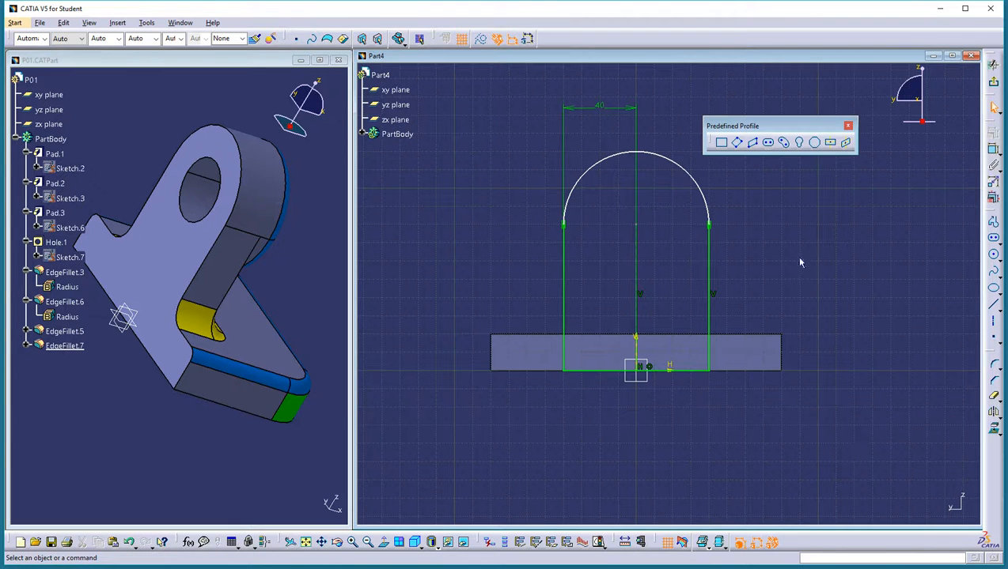
pyautogui.moveTo(693, 178)
pyautogui.mouseDown()
pyautogui.moveTo(677, 122)
pyautogui.moveTo(681, 180)
pyautogui.mouseUp()
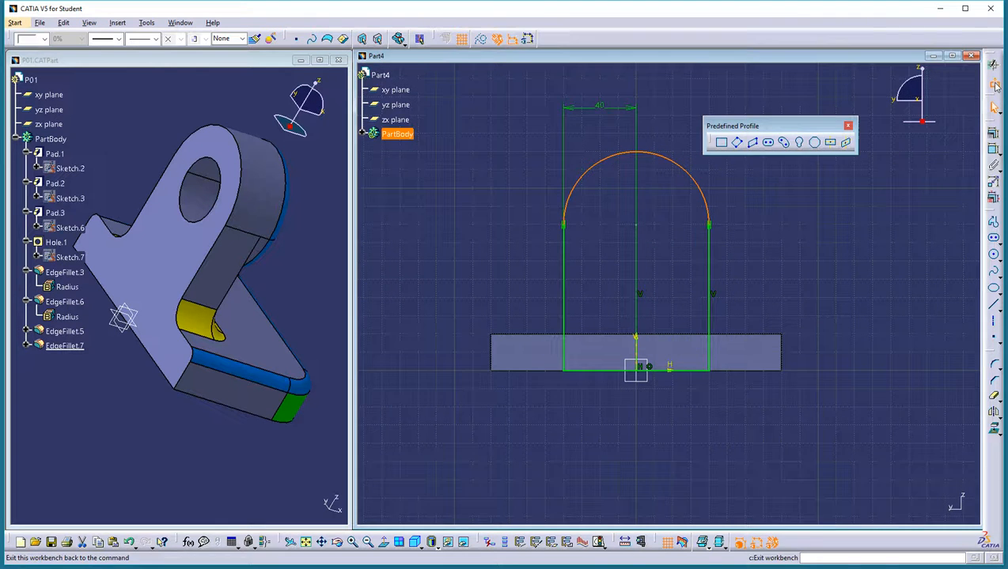
# - Exit the sketch and pad the rounded profile by 20 mm, reversing the direction into the base plate
pyautogui.click(995, 85)
pyautogui.click(994, 142)
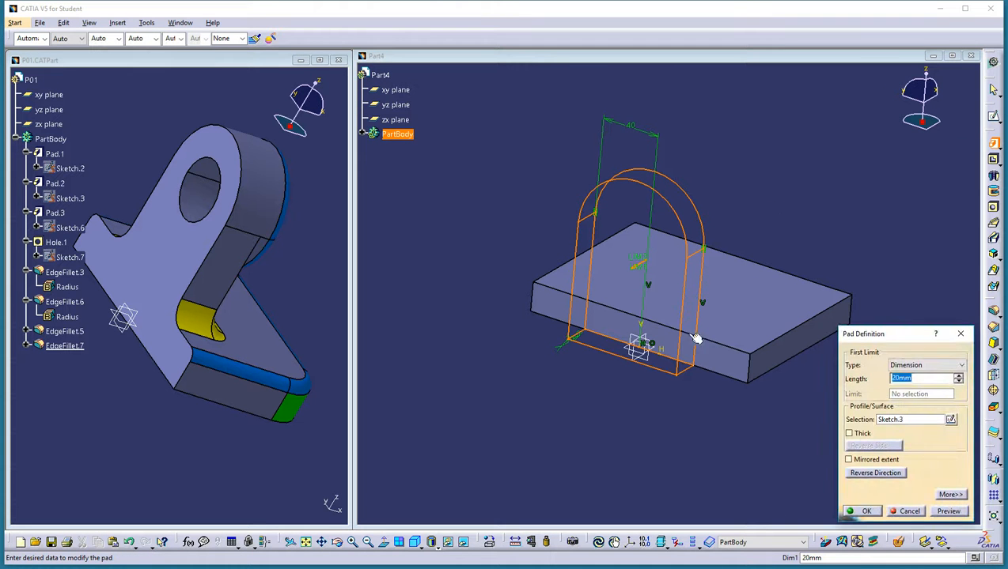
pyautogui.keyDown('ctrl'); pyautogui.moveTo(669, 275); pyautogui.dragTo(589, 267, button='middle'); pyautogui.keyUp('ctrl')
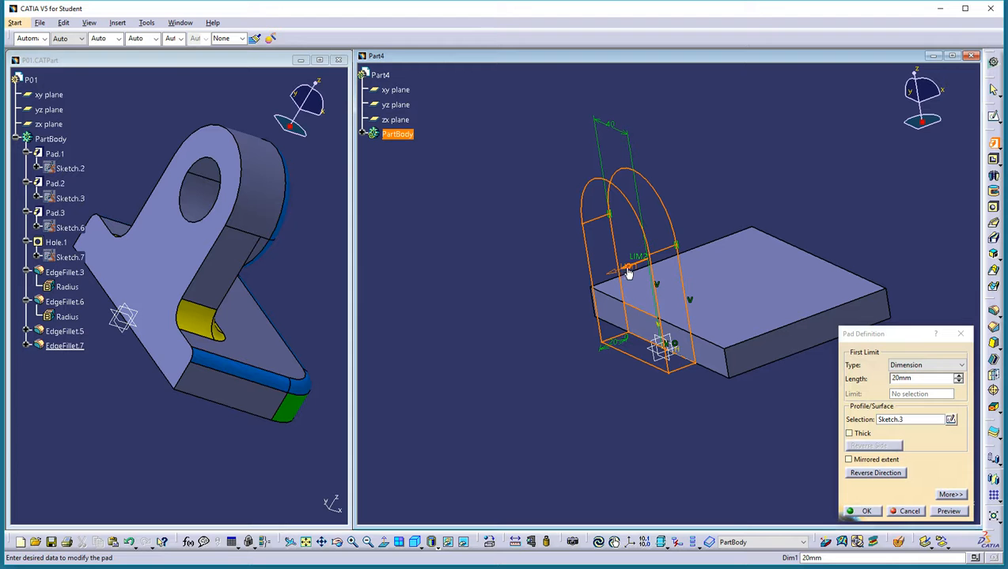
pyautogui.moveTo(624, 273); pyautogui.dragTo(603, 162, button='middle')
pyautogui.click(607, 216)
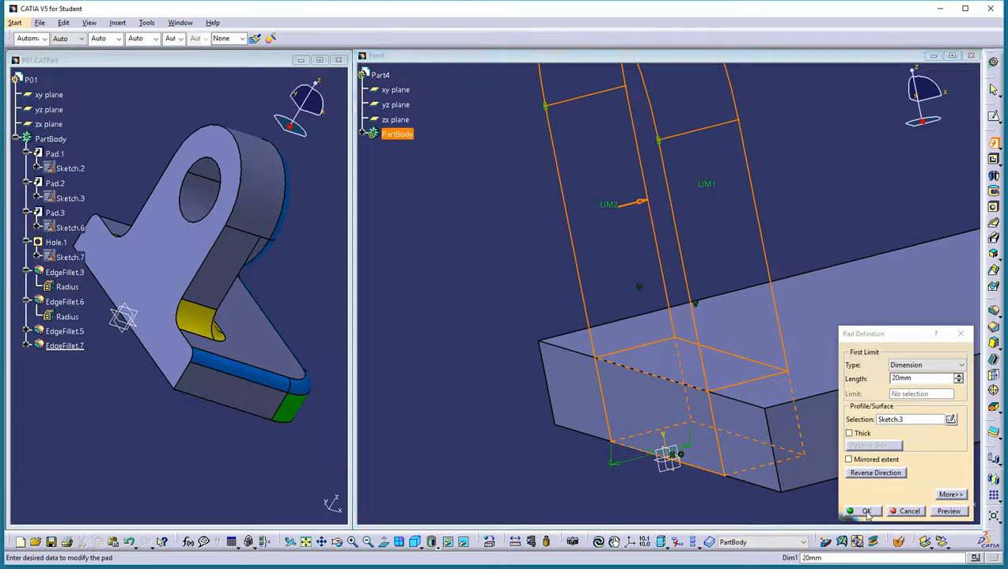
pyautogui.click(865, 512)
# - On the upright's inner face, sketch a circle of about 30 mm radius centred on the vertical axis, 70 mm above the origin
pyautogui.moveTo(679, 185); pyautogui.dragTo(497, 354, button='middle')
pyautogui.moveTo(272, 322); pyautogui.dragTo(199, 246, button='middle')
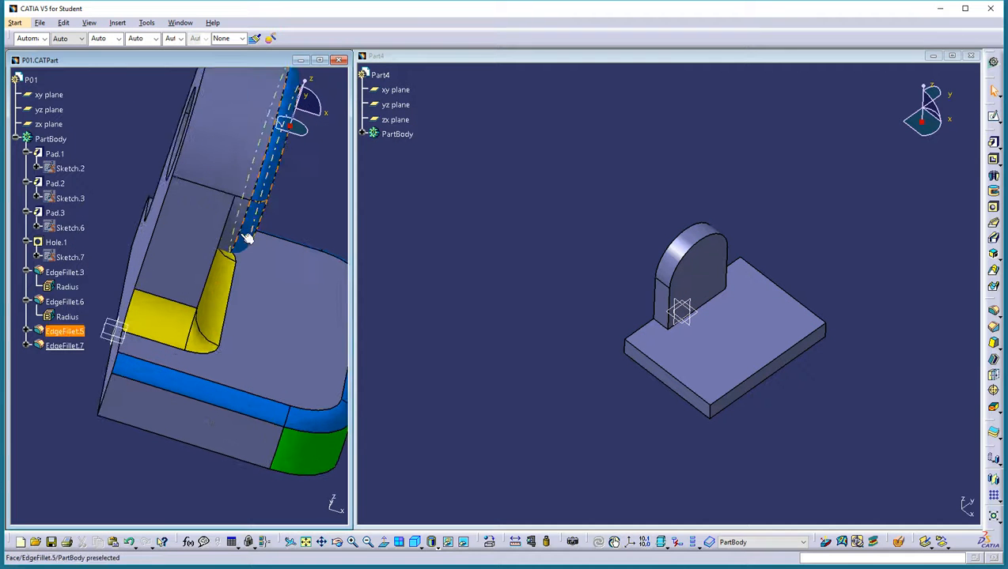
pyautogui.moveTo(679, 366); pyautogui.dragTo(714, 209, button='middle')
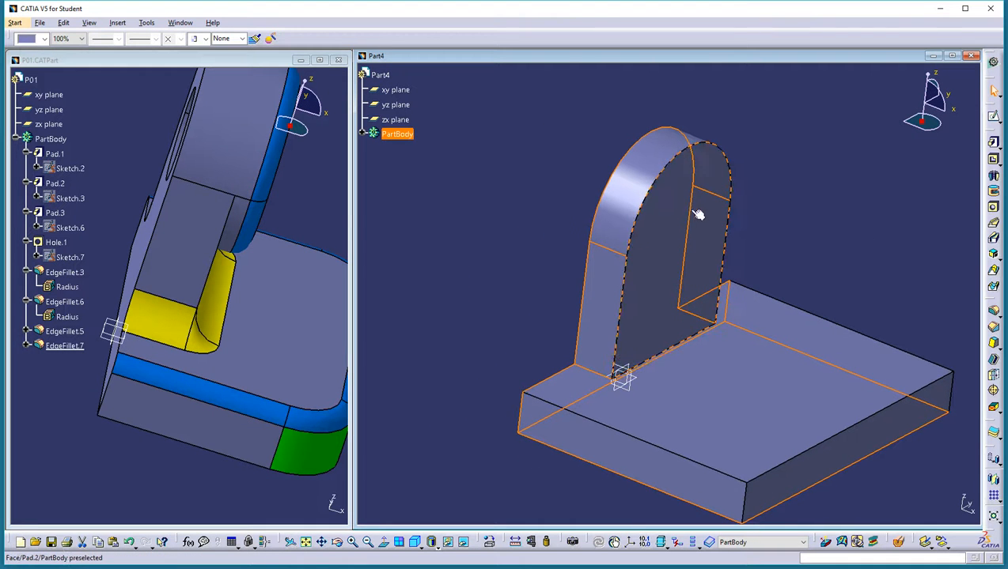
pyautogui.click(860, 137)
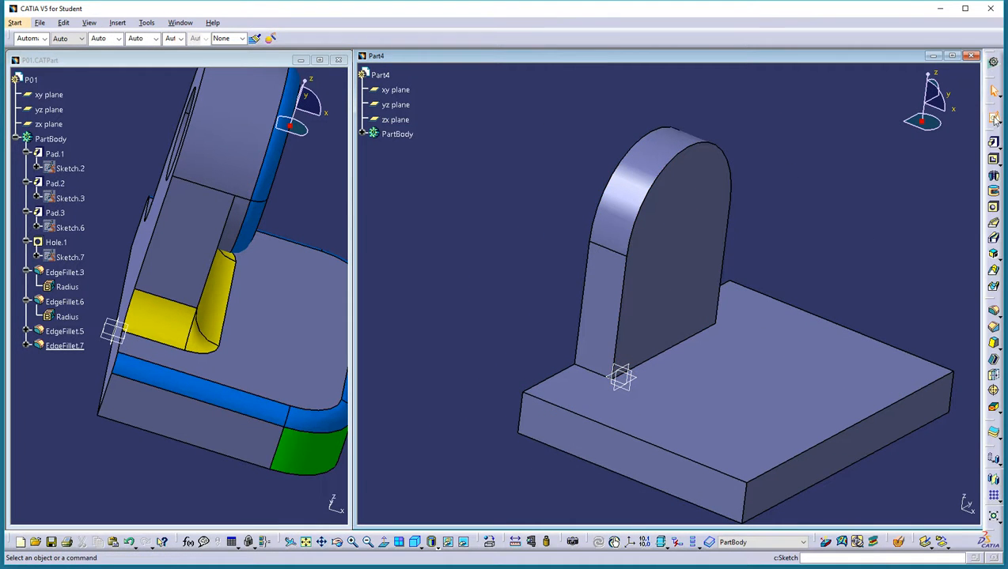
pyautogui.click(703, 216)
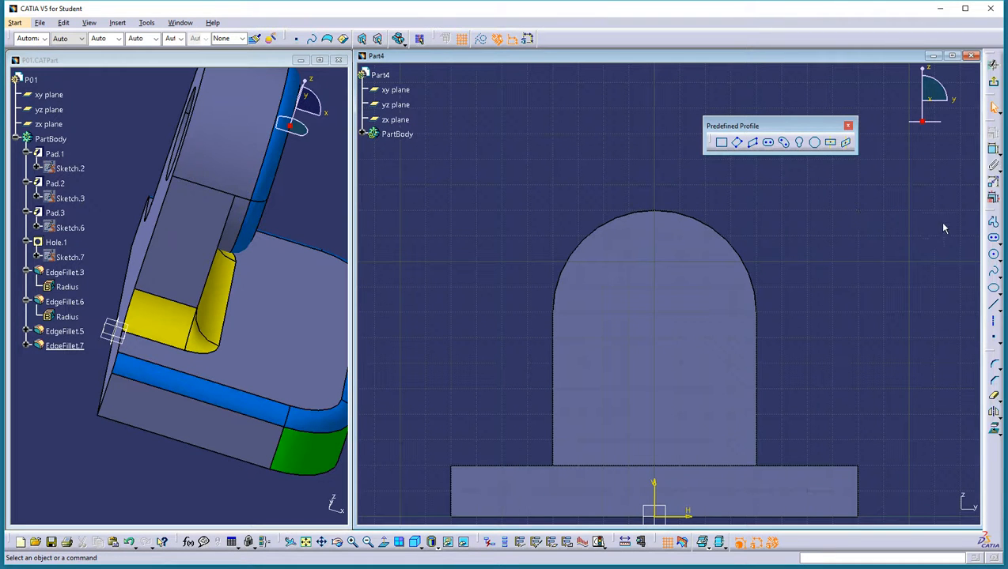
pyautogui.click(994, 256)
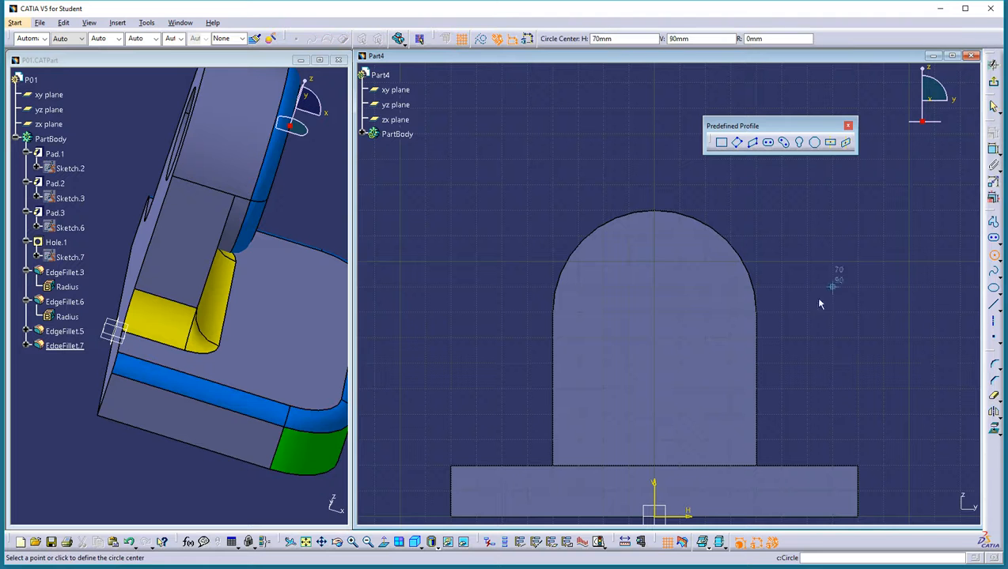
pyautogui.click(655, 338)
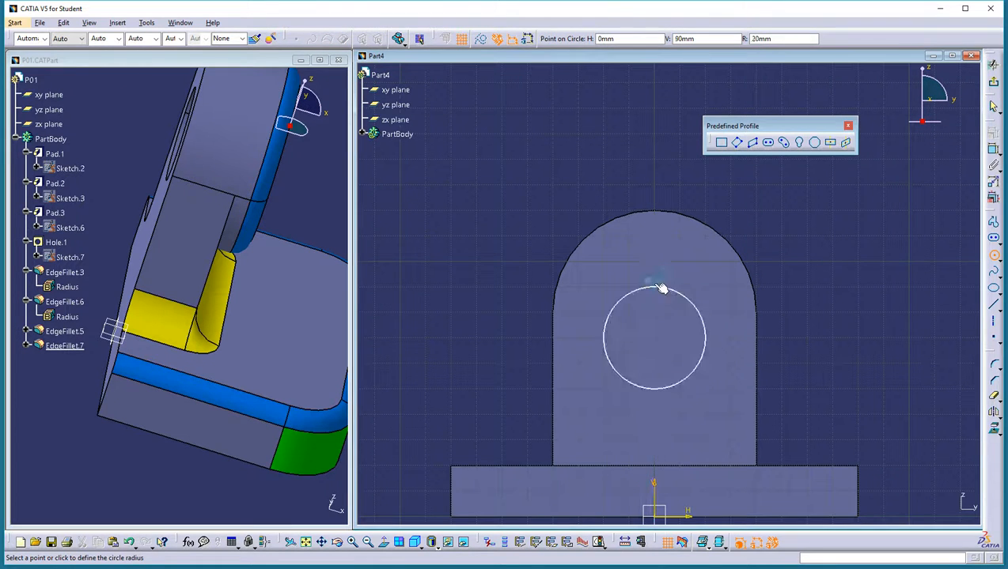
pyautogui.click(668, 265)
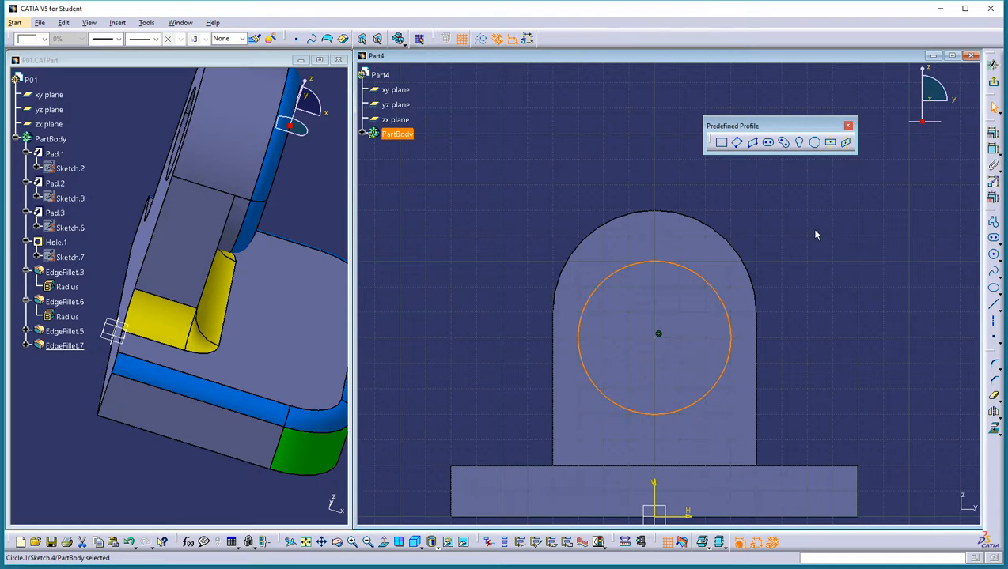
pyautogui.click(855, 208)
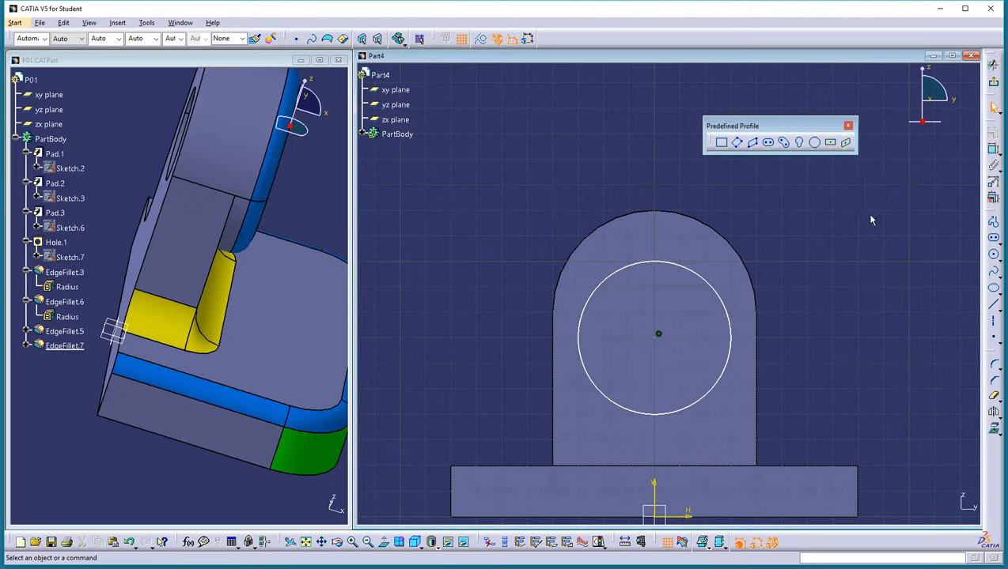
# - Constrain the circle coincident with the upright's rounded top edge
pyautogui.click(722, 297)
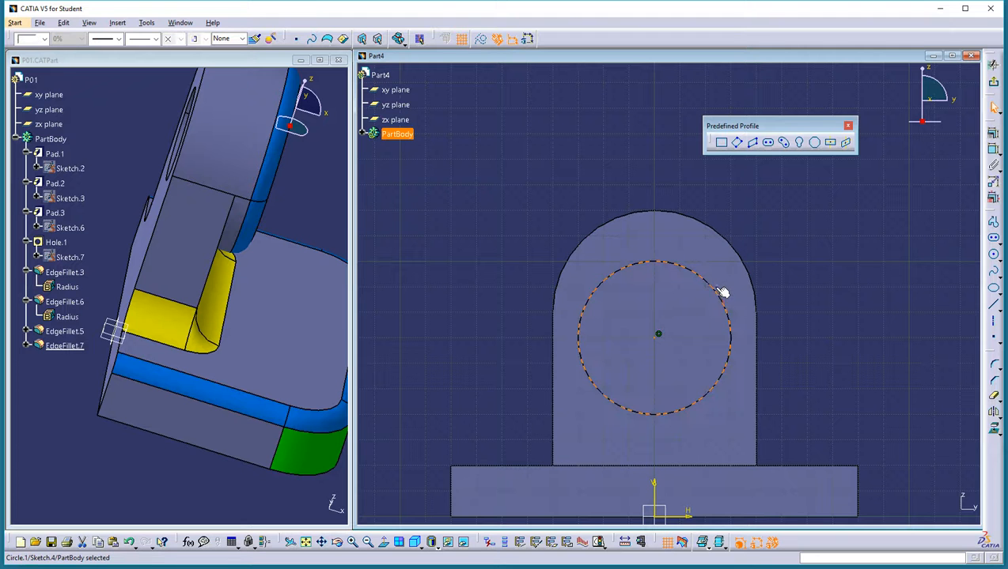
pyautogui.keyDown('ctrl'); pyautogui.click(748, 259); pyautogui.keyUp('ctrl')
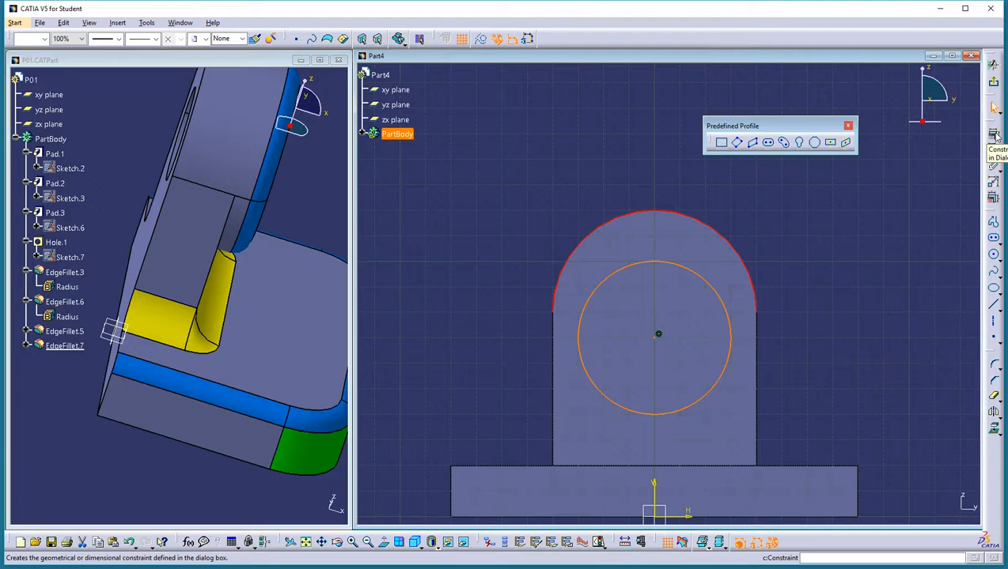
pyautogui.click(995, 136)
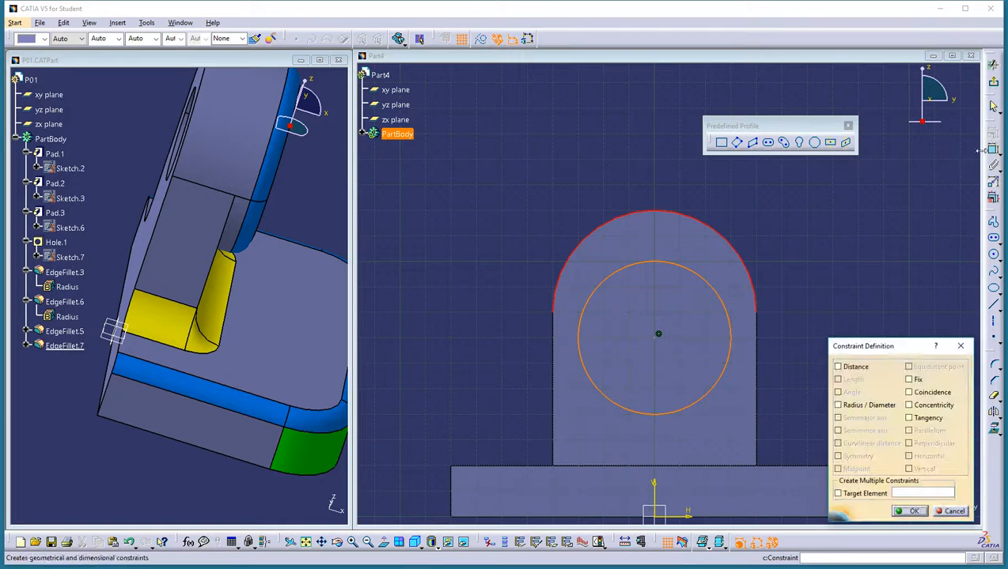
pyautogui.click(938, 394)
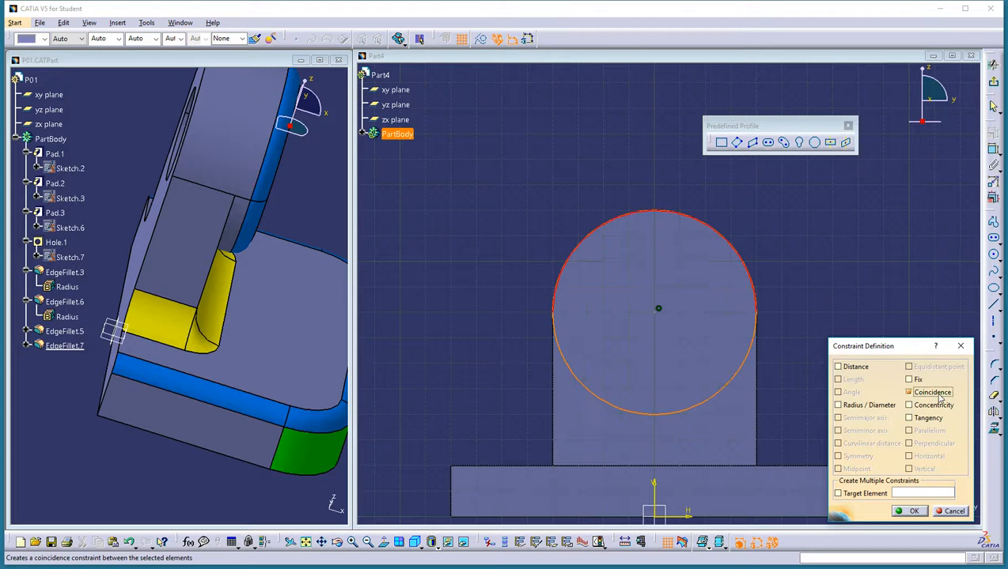
pyautogui.click(914, 512)
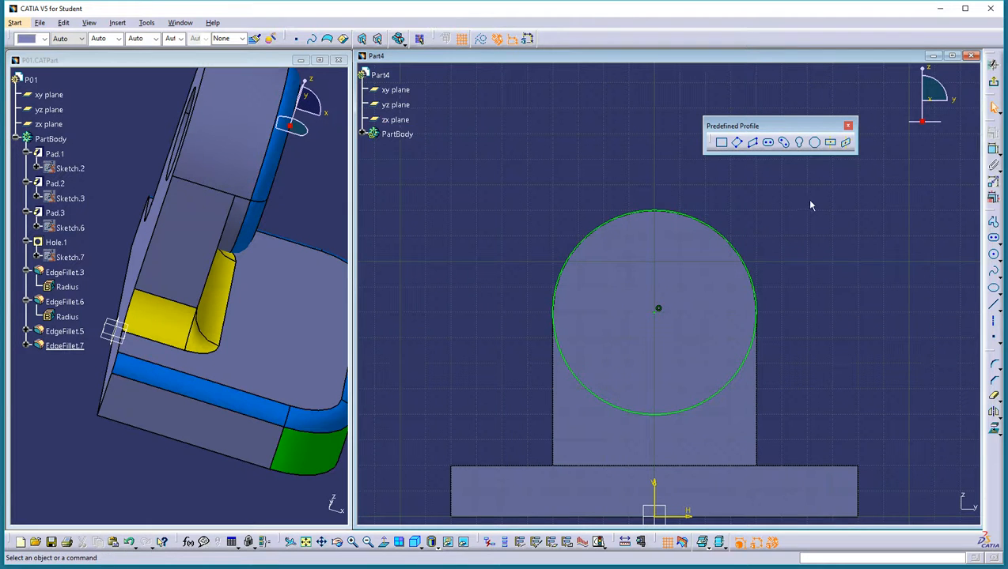
# - Exit the sketch and pad the circle 17 mm outward from the upright's inner face, over the base plate
pyautogui.moveTo(518, 265)
pyautogui.mouseDown(button='middle')
pyautogui.moveTo(574, 326)
pyautogui.moveTo(747, 331)
pyautogui.moveTo(805, 320)
pyautogui.moveTo(764, 334)
pyautogui.mouseUp(button='middle')
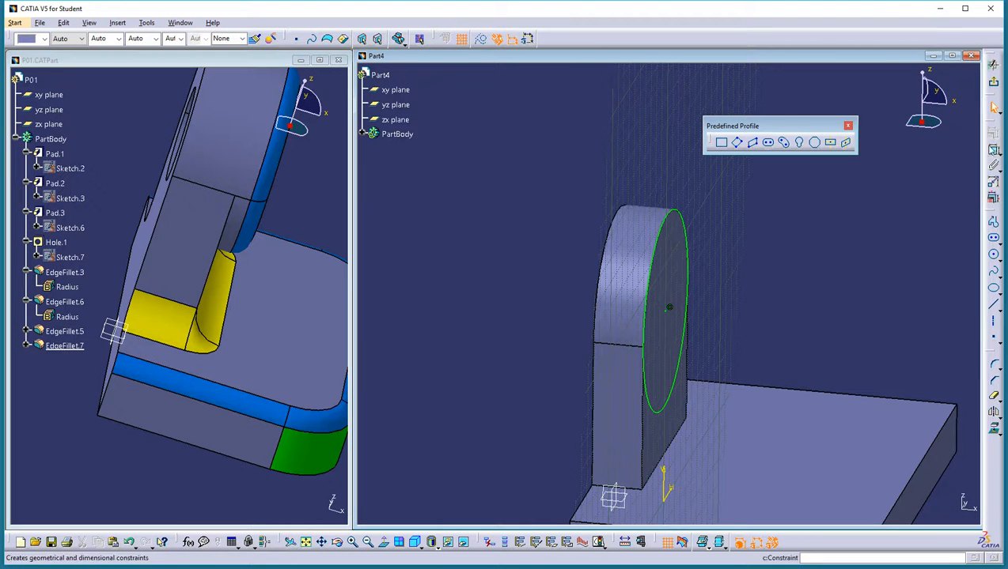
pyautogui.click(992, 82)
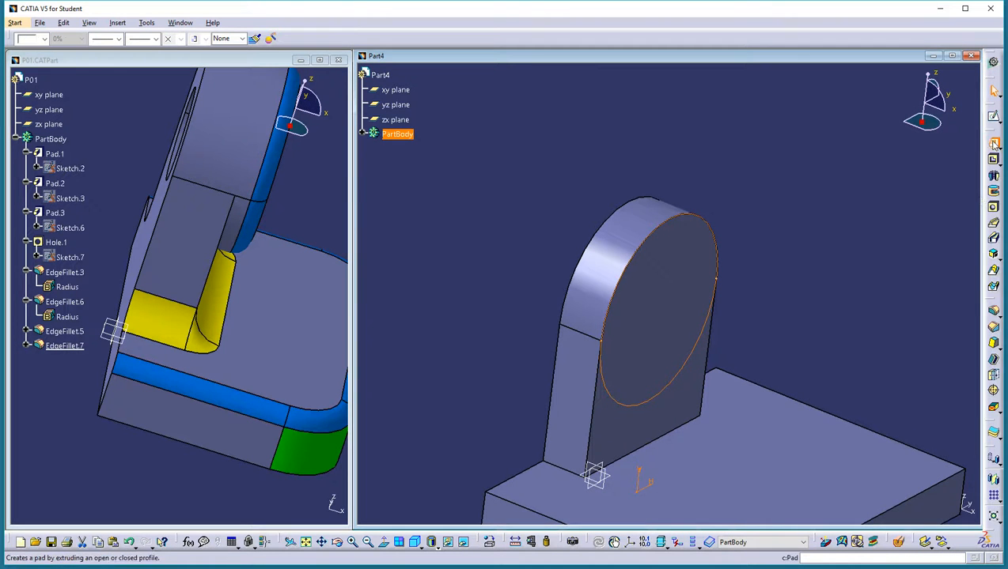
pyautogui.click(992, 144)
pyautogui.moveTo(681, 371); pyautogui.dragTo(696, 276, button='middle')
pyautogui.moveTo(685, 270); pyautogui.dragTo(677, 270)
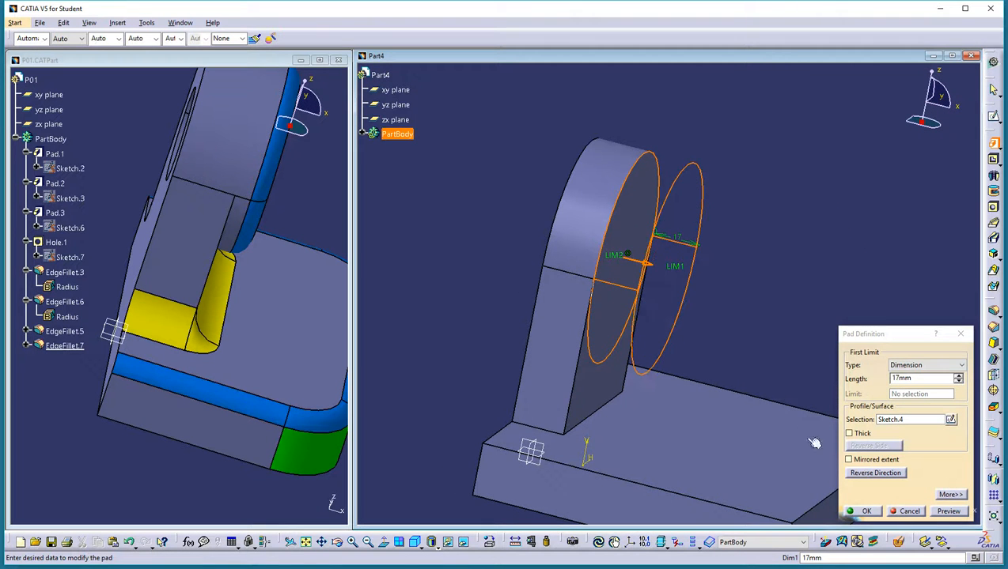
pyautogui.click(870, 511)
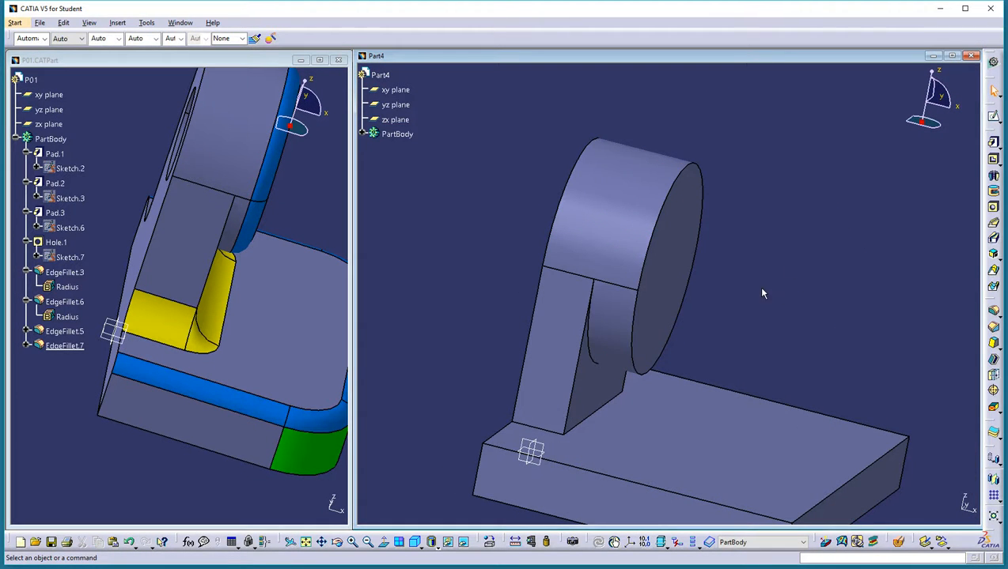
# - Start a hole on the upright's outer face, concentric with the upright's rounded top edge
pyautogui.moveTo(728, 281); pyautogui.dragTo(580, 171, button='middle')
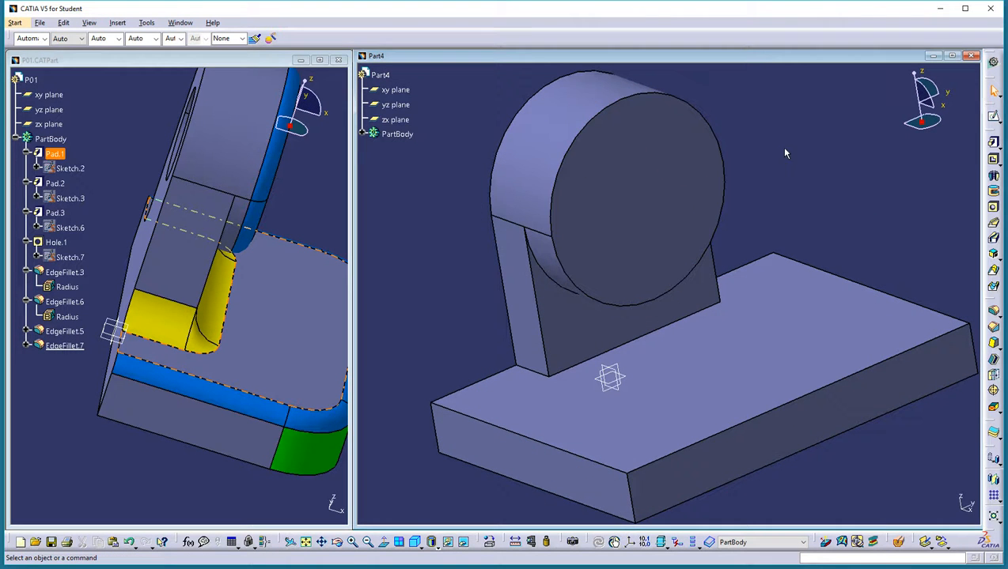
pyautogui.moveTo(489, 333); pyautogui.dragTo(813, 348, button='middle')
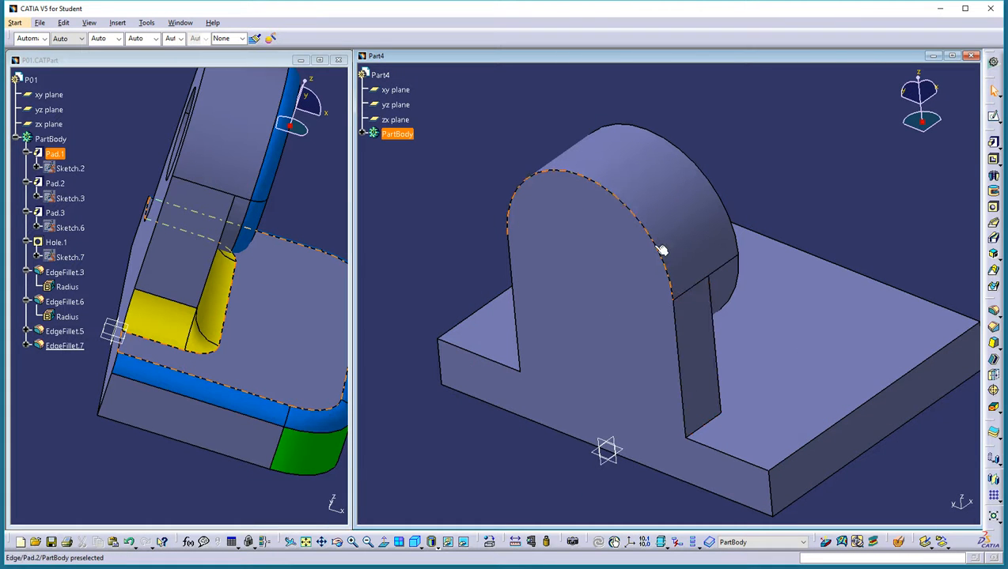
pyautogui.click(661, 250)
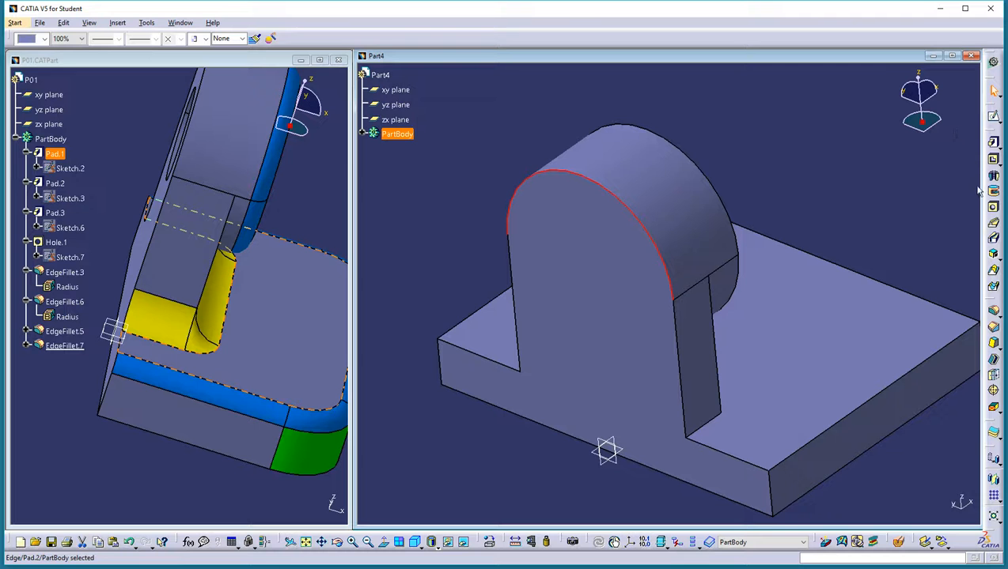
pyautogui.click(994, 210)
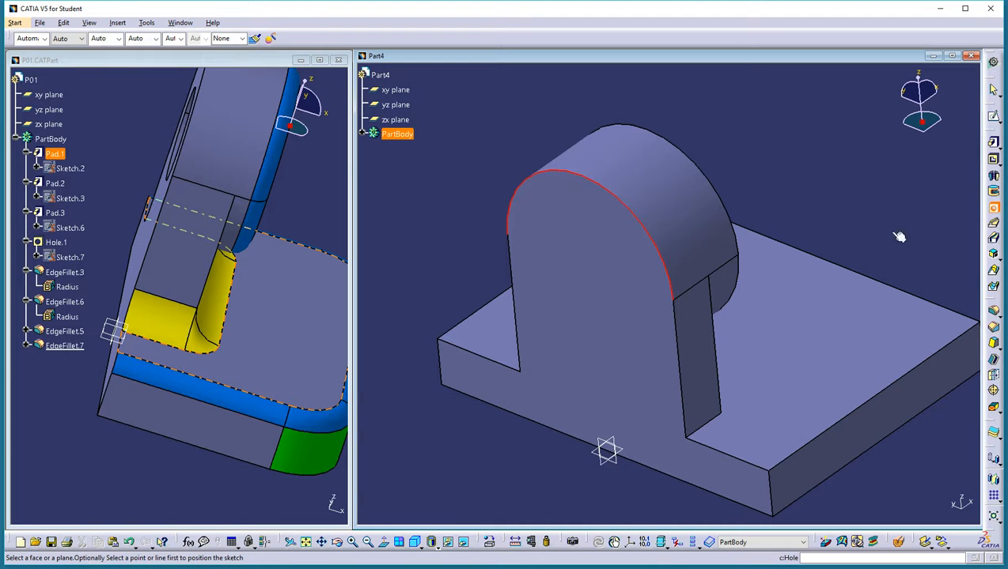
pyautogui.click(606, 393)
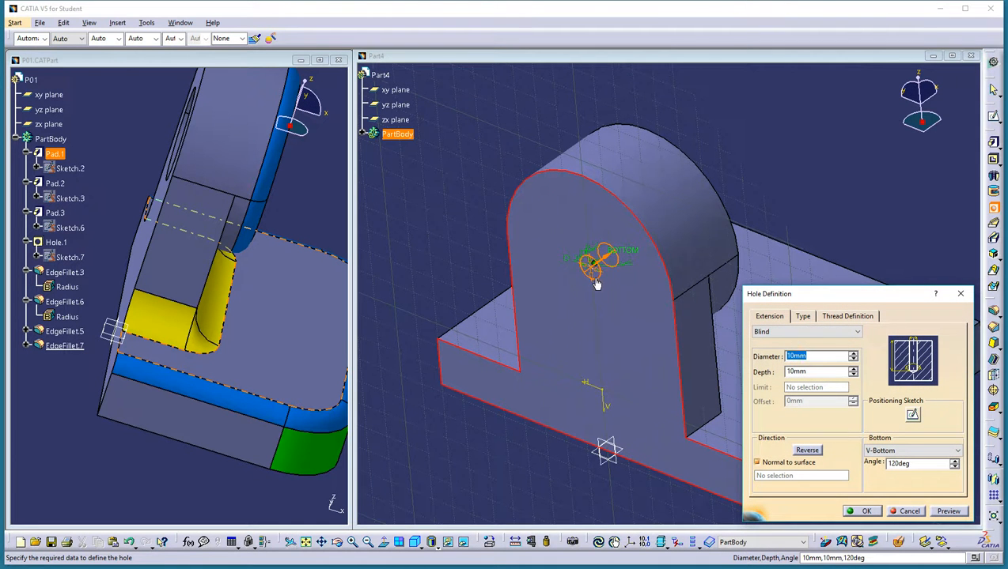
pyautogui.moveTo(603, 288); pyautogui.dragTo(520, 285, button='middle')
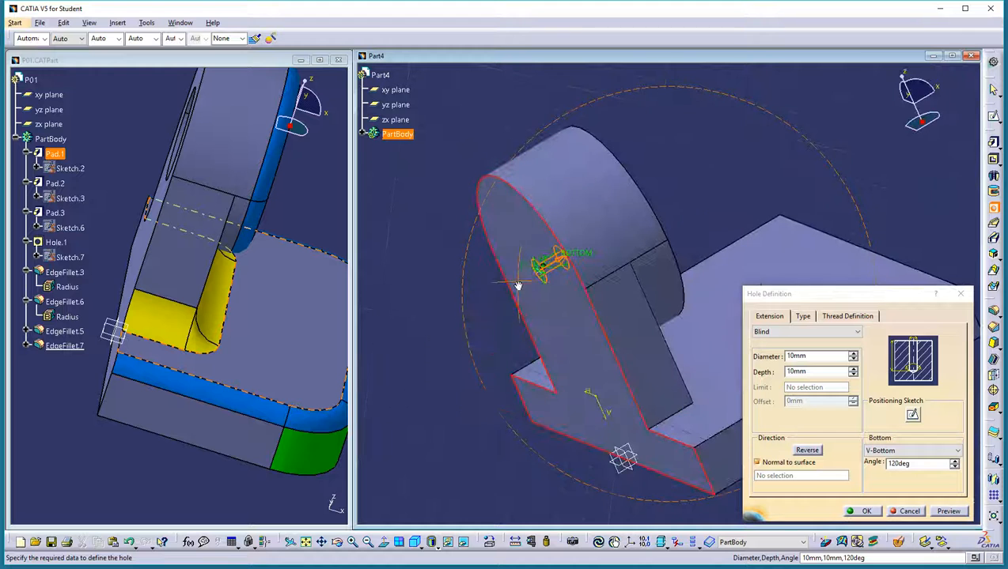
# - Set the hole to Up To Last with a 31 mm diameter and create it through the upright and boss
pyautogui.click(765, 333)
pyautogui.click(843, 357)
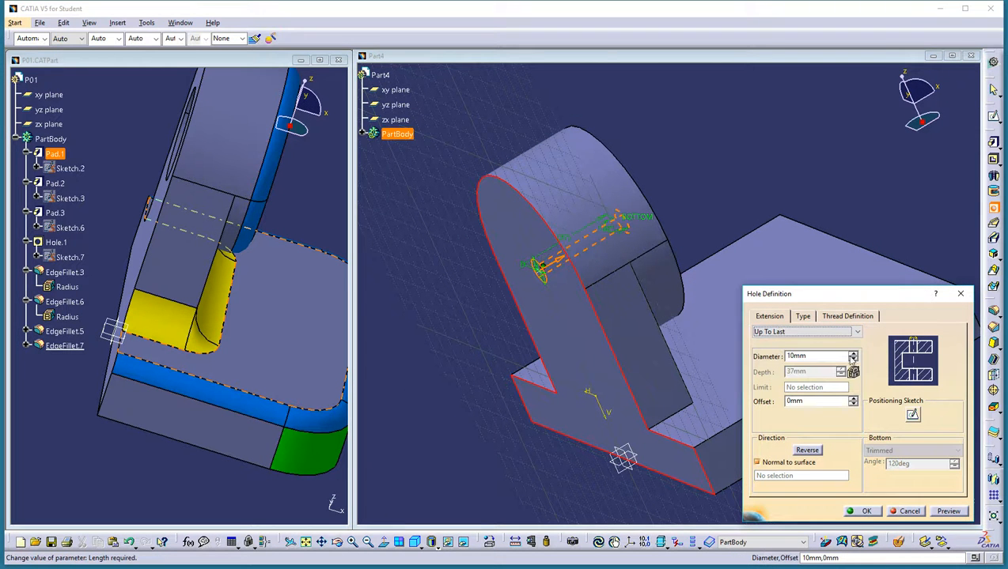
pyautogui.click(853, 354)
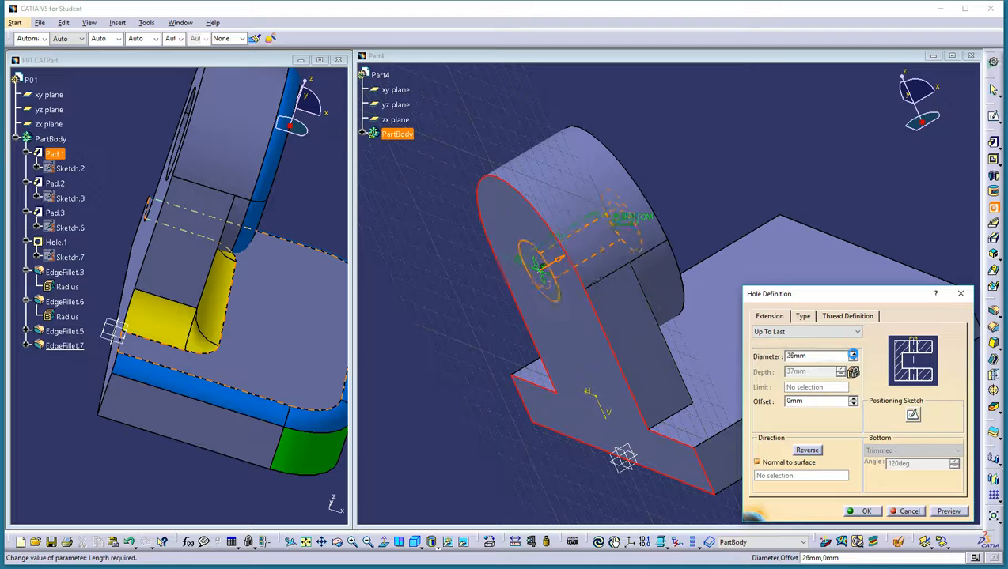
pyautogui.click(866, 512)
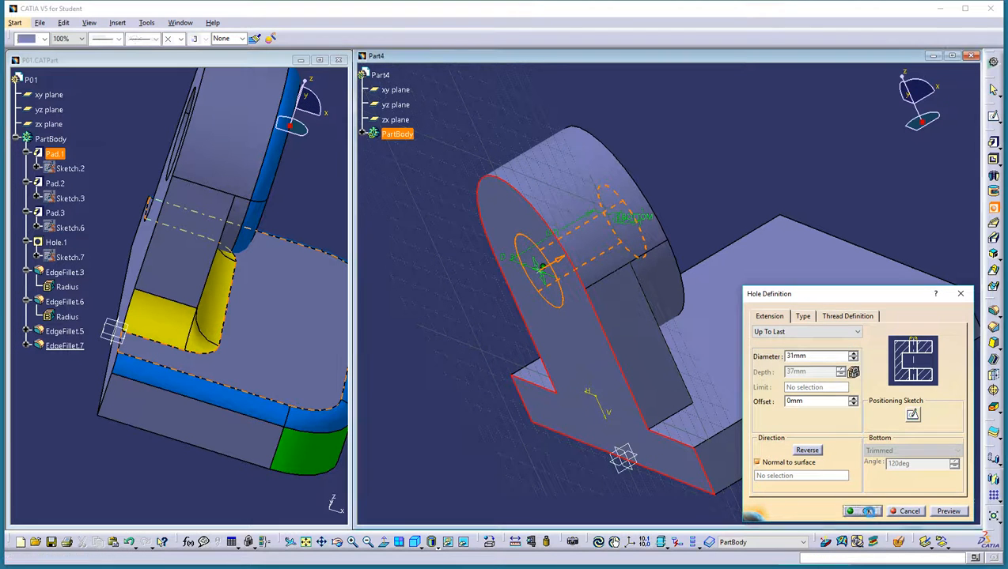
pyautogui.moveTo(752, 170); pyautogui.dragTo(696, 238, button='middle')
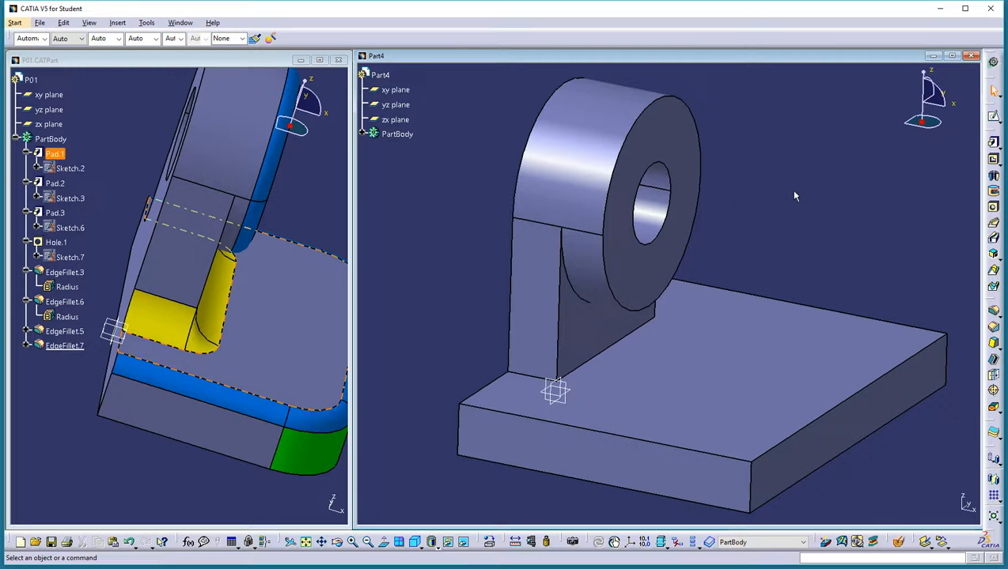
# - Fillet the base plate's two vertical corner edges away from the upright with a 20 mm radius
pyautogui.moveTo(303, 331); pyautogui.dragTo(186, 365, button='middle')
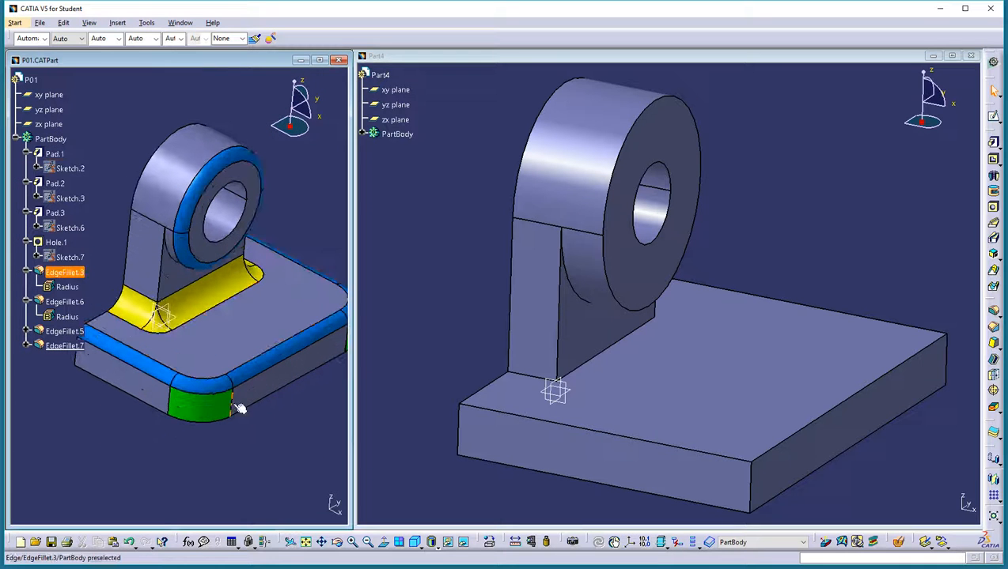
pyautogui.moveTo(716, 314); pyautogui.dragTo(661, 223, button='middle')
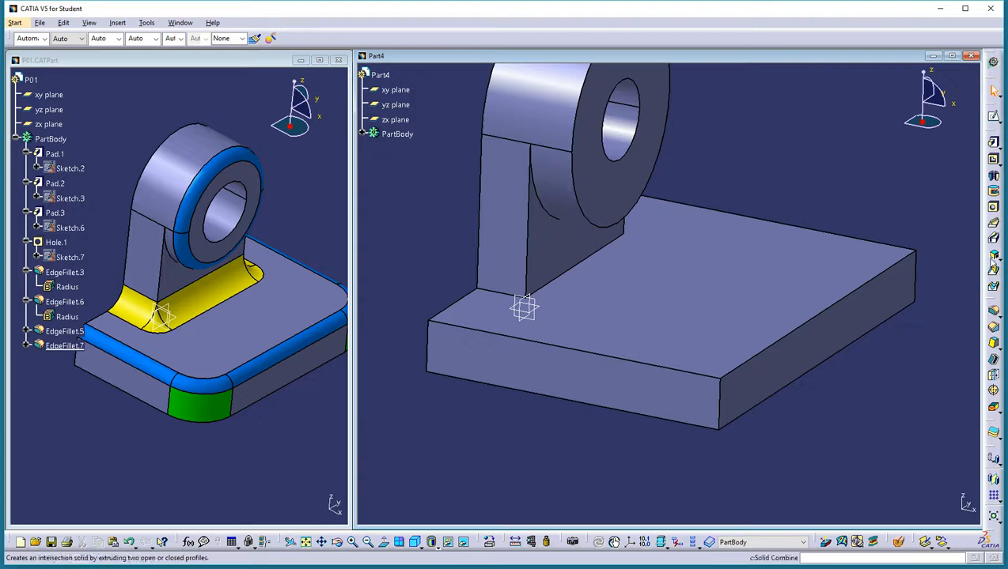
pyautogui.click(995, 313)
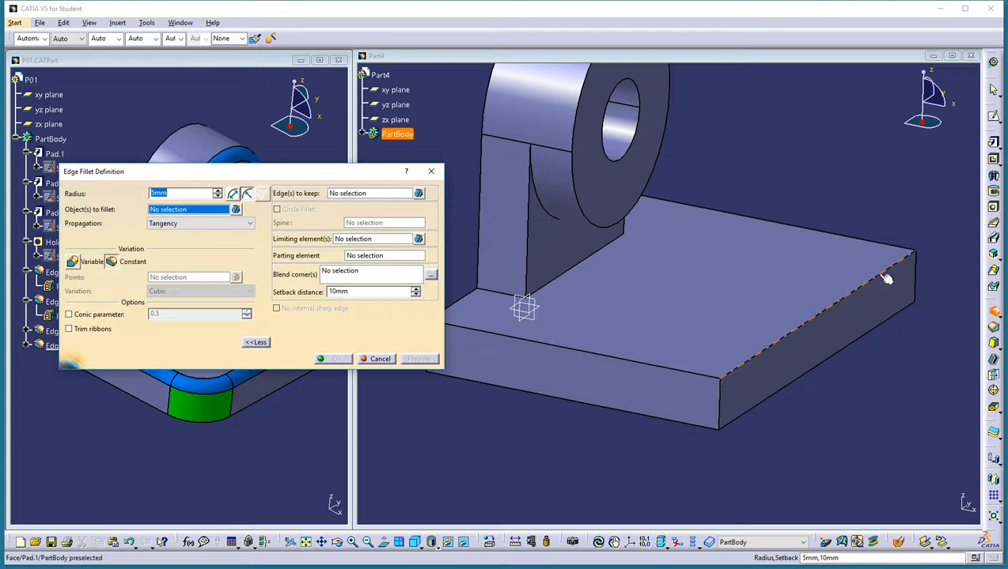
pyautogui.click(916, 280)
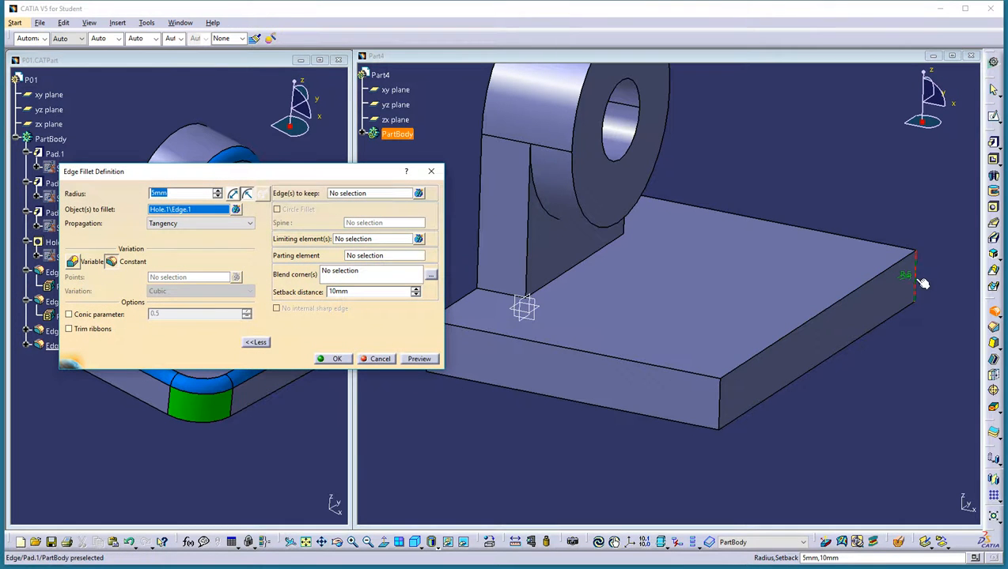
pyautogui.click(721, 411)
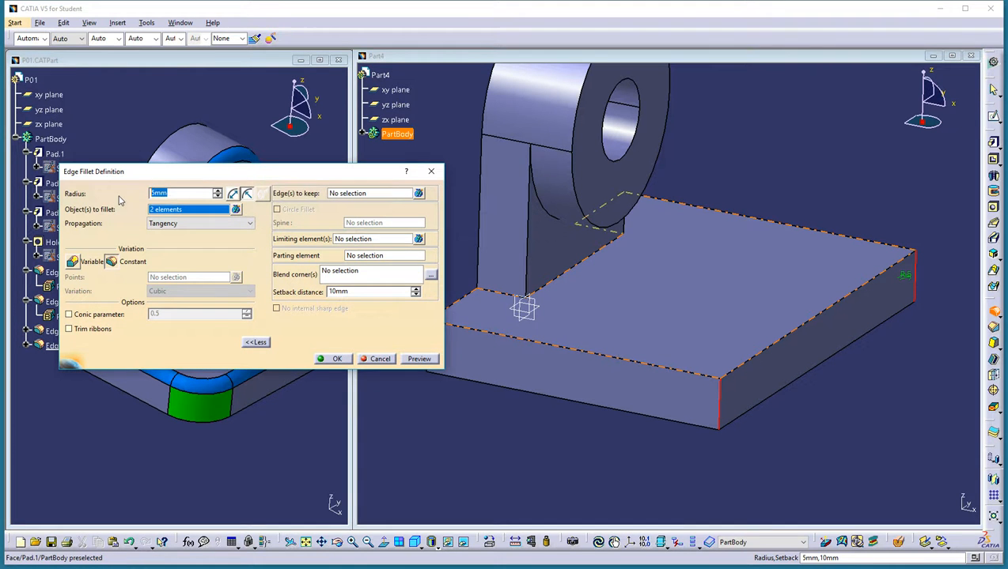
pyautogui.write('20')
pyautogui.press('Return')
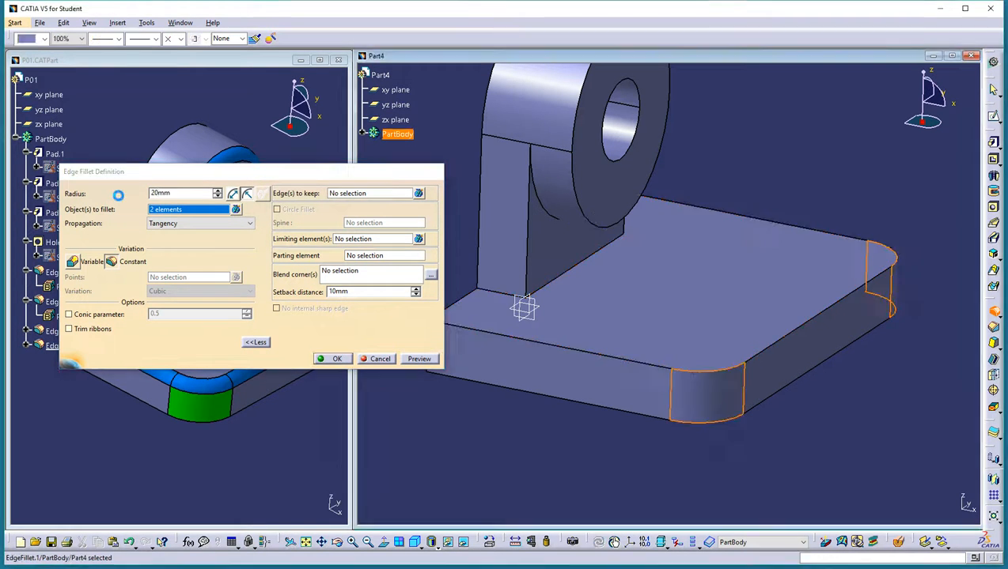
# - Color the base plate's two rounded corner faces green
pyautogui.click(45, 39)
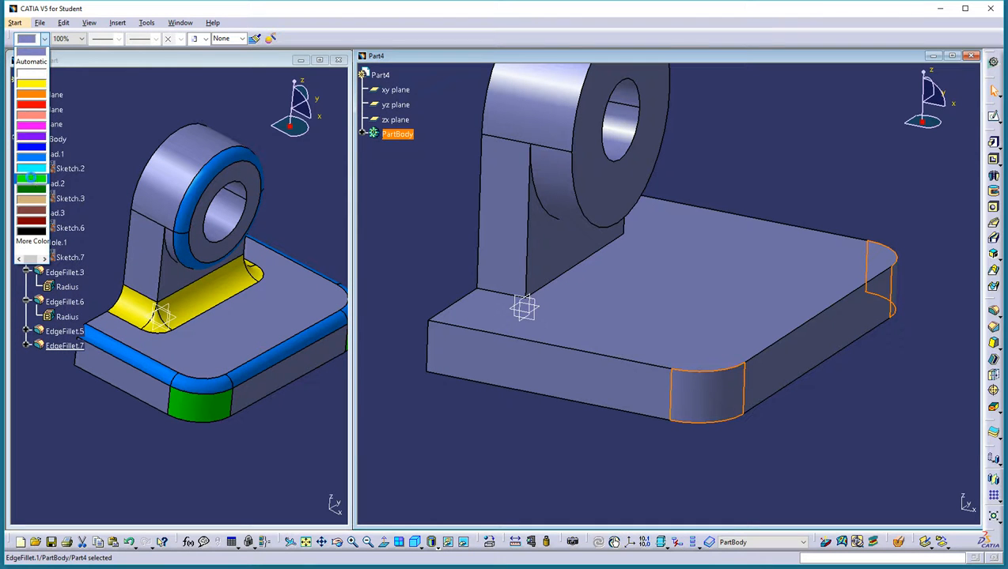
pyautogui.click(31, 183)
pyautogui.click(767, 137)
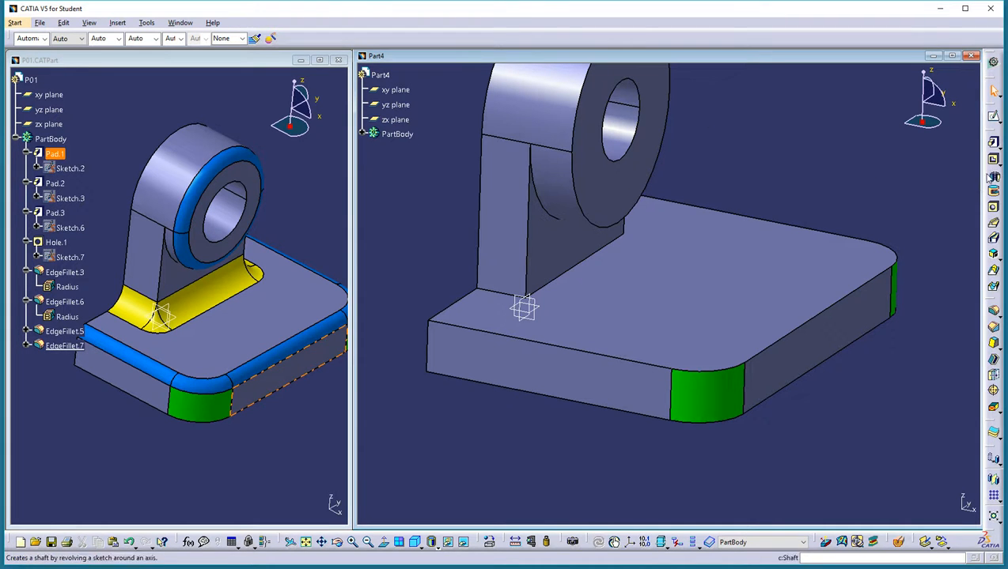
# - Apply a 5 mm edge fillet to the base plate's top outer edge and the boss's front face
pyautogui.click(993, 312)
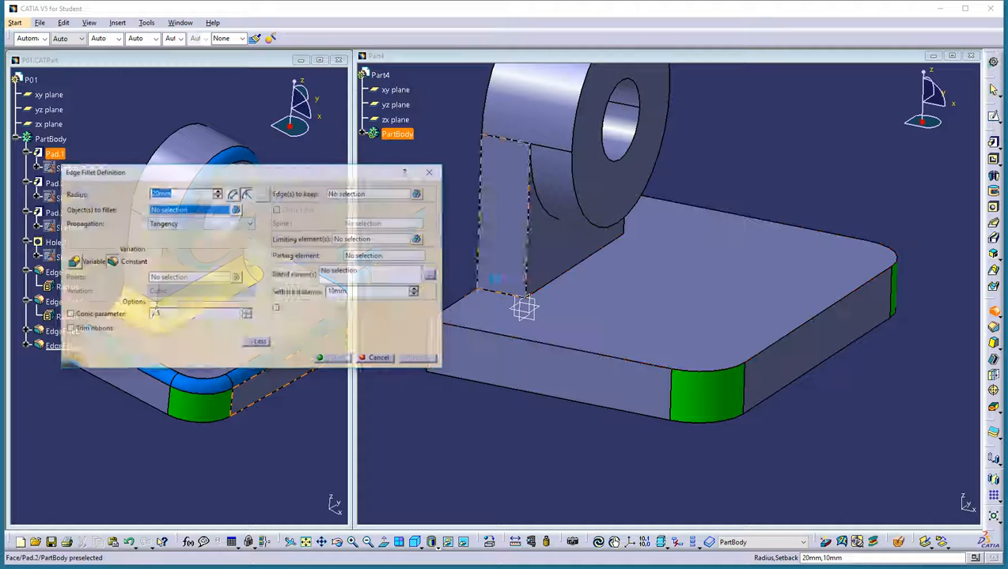
pyautogui.write('5')
pyautogui.click(640, 363)
pyautogui.click(612, 231)
pyautogui.click(336, 359)
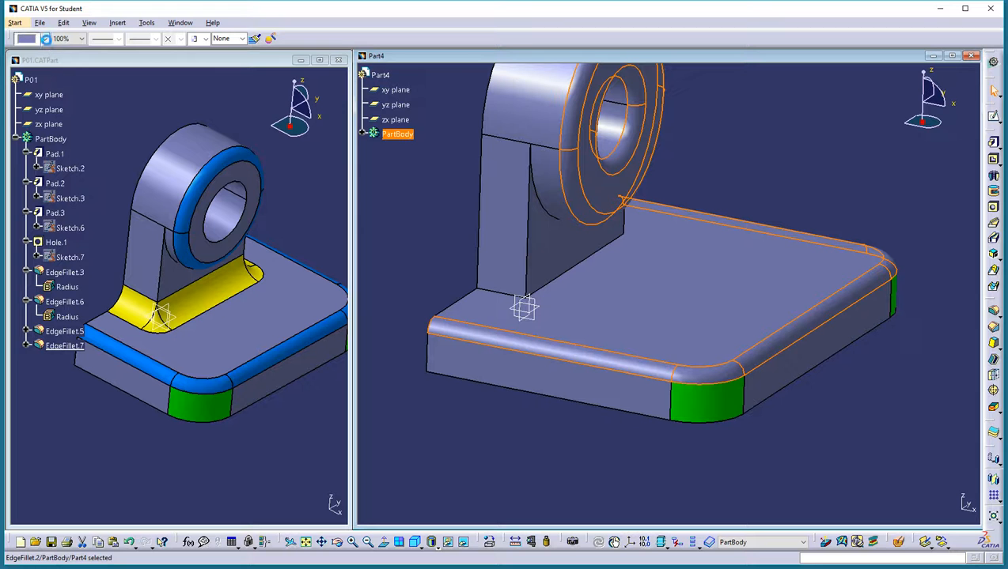
# - Color the 5 mm fillet faces on the base plate and boss blue
pyautogui.click(46, 39)
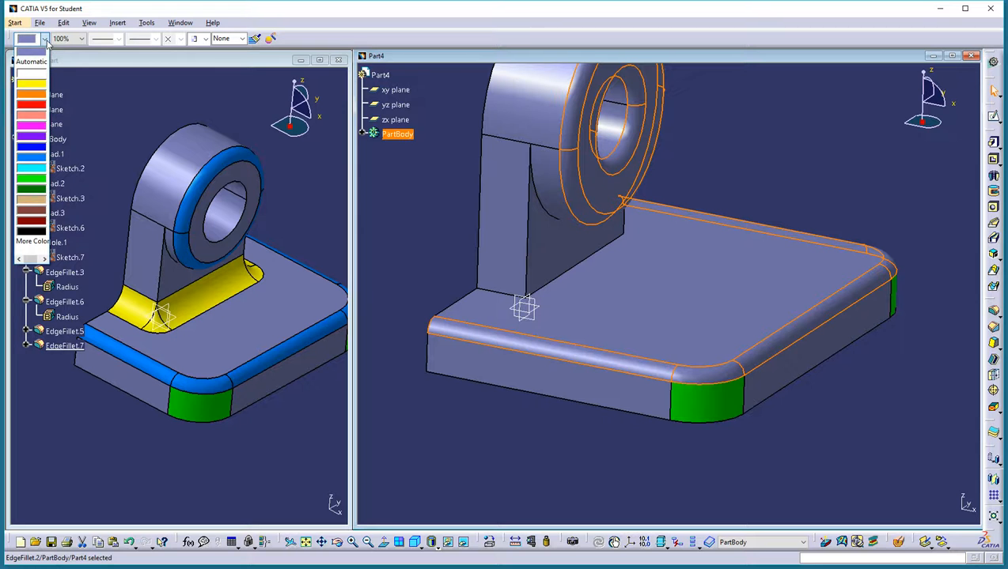
pyautogui.click(32, 160)
pyautogui.click(448, 223)
pyautogui.moveTo(776, 218); pyautogui.dragTo(702, 219, button='middle')
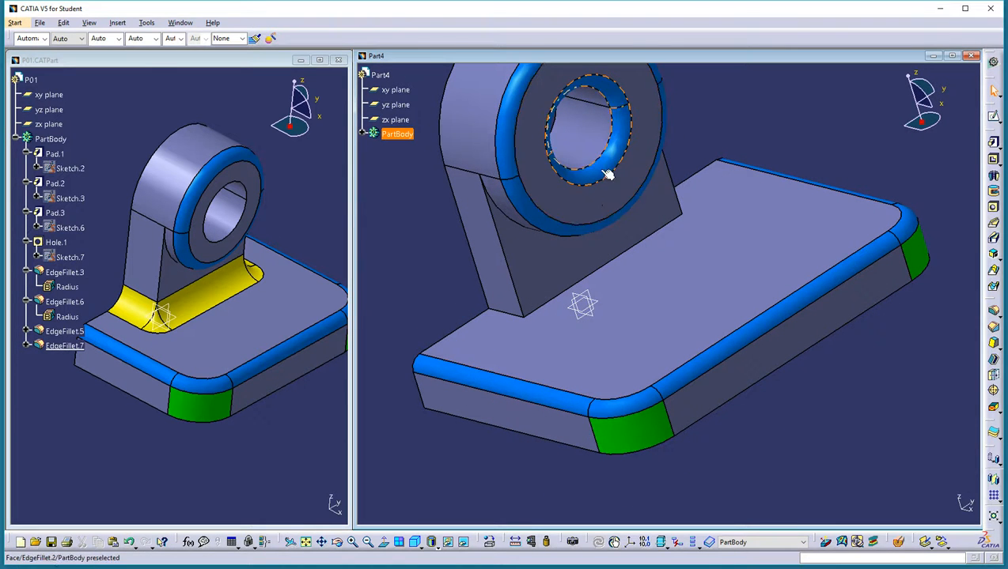
# - Edit the blue fillet, replacing the boss's front face with only its outer circular edge so the hole's rim is excluded
pyautogui.doubleClick(598, 172)
pyautogui.moveTo(625, 184); pyautogui.dragTo(675, 238, button='middle')
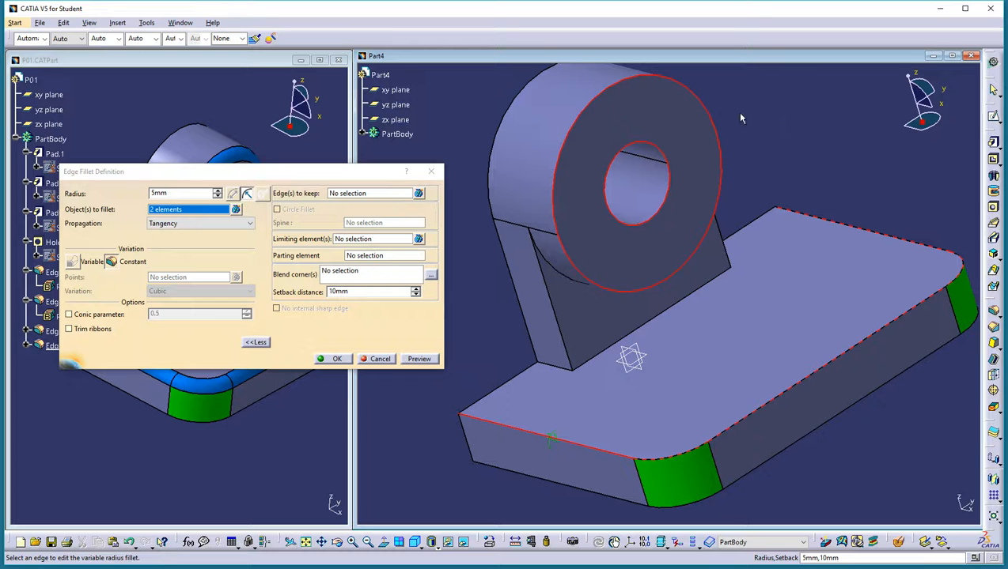
pyautogui.click(699, 146)
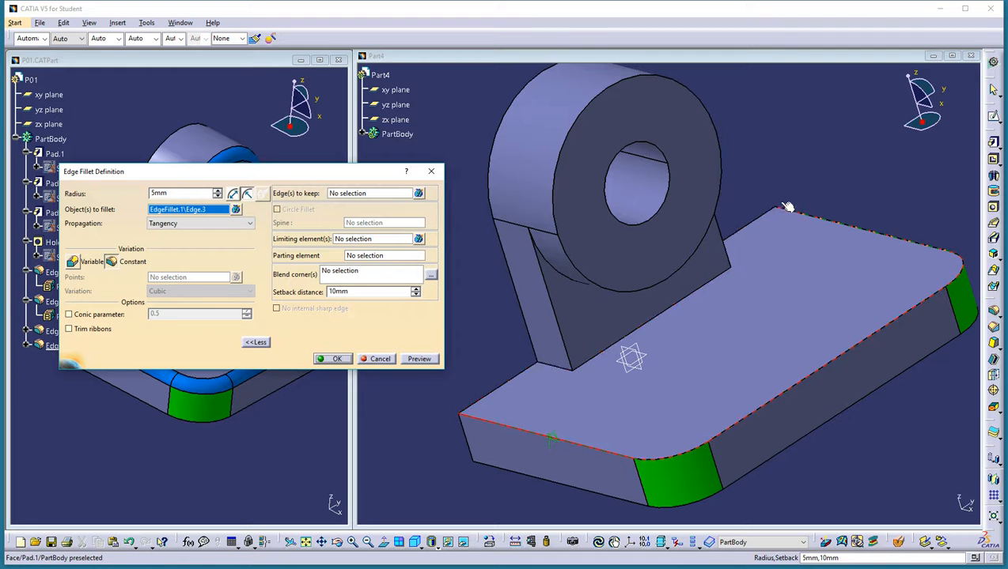
pyautogui.click(726, 173)
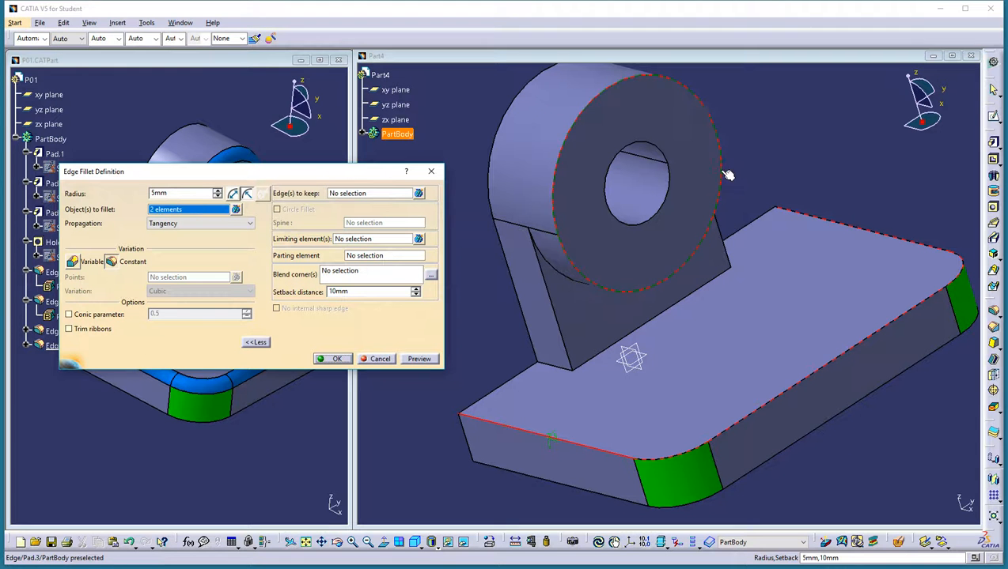
pyautogui.click(335, 360)
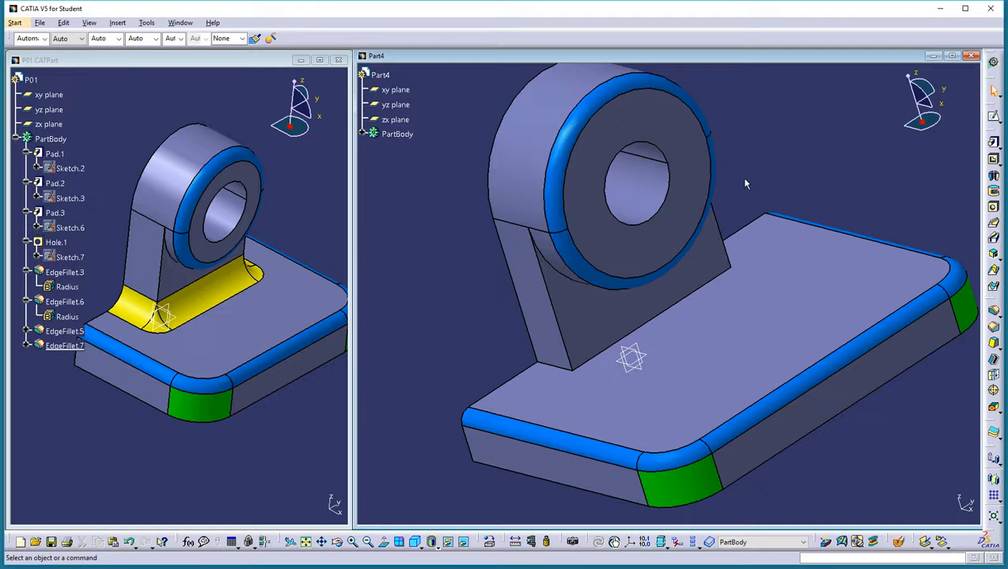
# - Start a 10 mm edge fillet on the upright's bottom edges along one side and the inner face
pyautogui.moveTo(757, 178)
pyautogui.mouseDown(button='middle')
pyautogui.moveTo(688, 180)
pyautogui.moveTo(720, 157)
pyautogui.moveTo(760, 188)
pyautogui.mouseUp(button='middle')
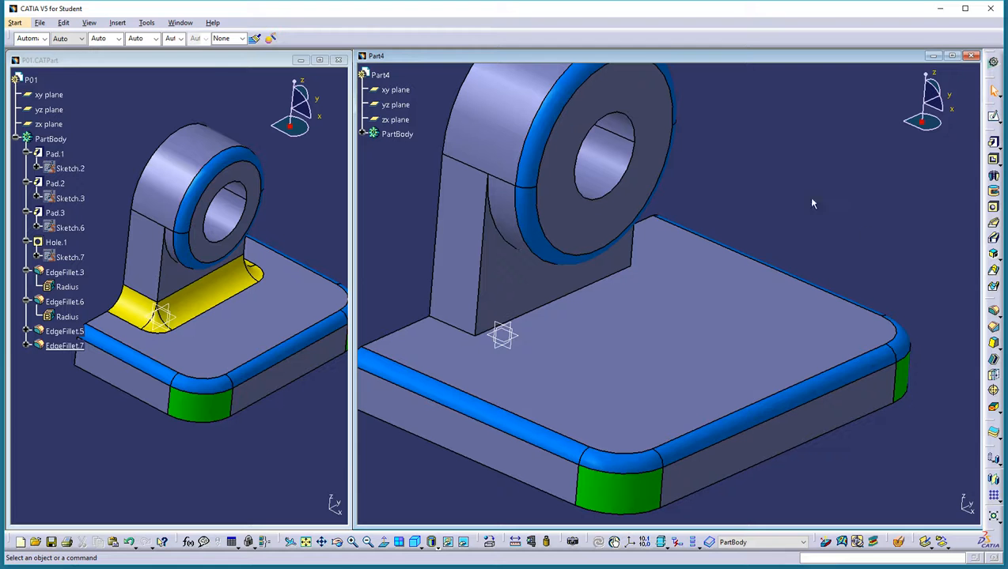
pyautogui.click(993, 311)
pyautogui.moveTo(683, 292); pyautogui.dragTo(779, 274, button='middle')
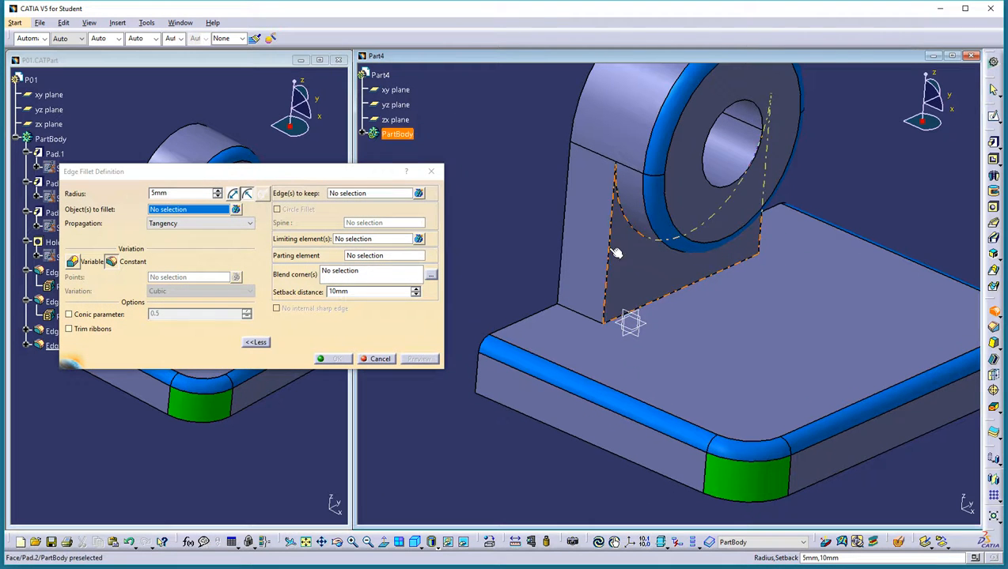
pyautogui.moveTo(182, 193); pyautogui.dragTo(119, 196)
pyautogui.write('101')
pyautogui.press('BackSpace')
pyautogui.click(584, 315)
pyautogui.click(667, 304)
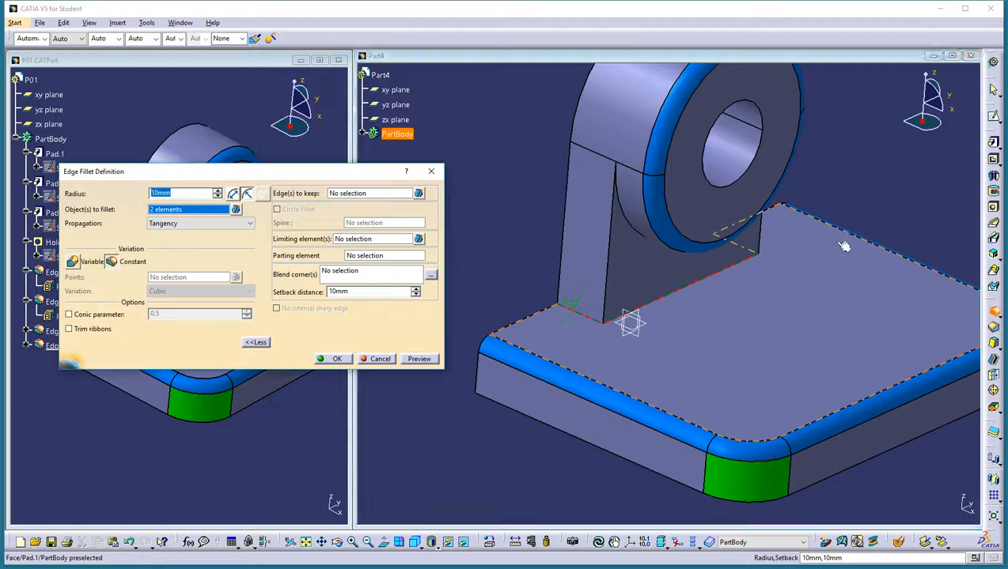
# - Add the upright's bottom edge on the opposite side to the fillet selection and apply the fillet
pyautogui.moveTo(627, 322); pyautogui.dragTo(554, 309, button='middle')
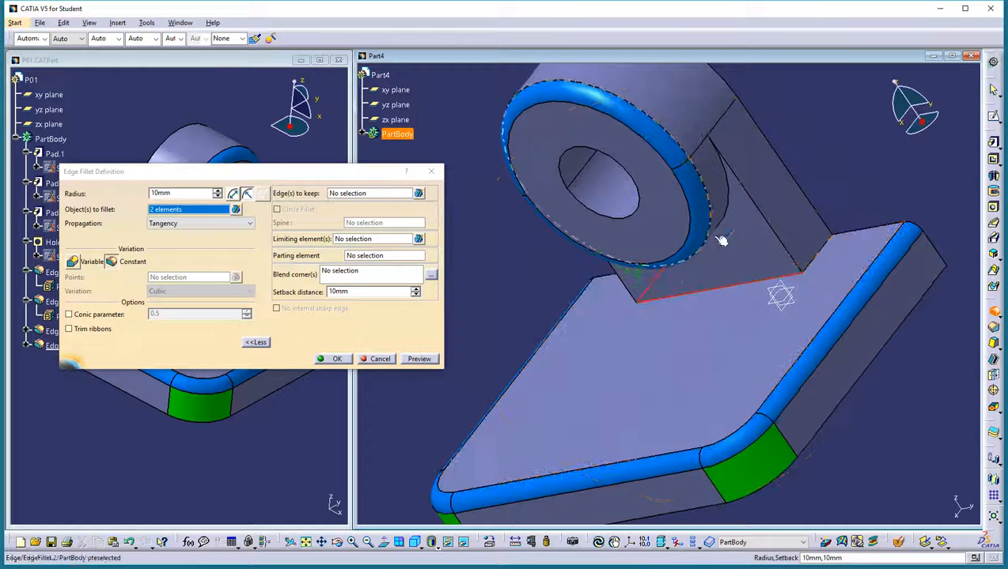
pyautogui.click(827, 254)
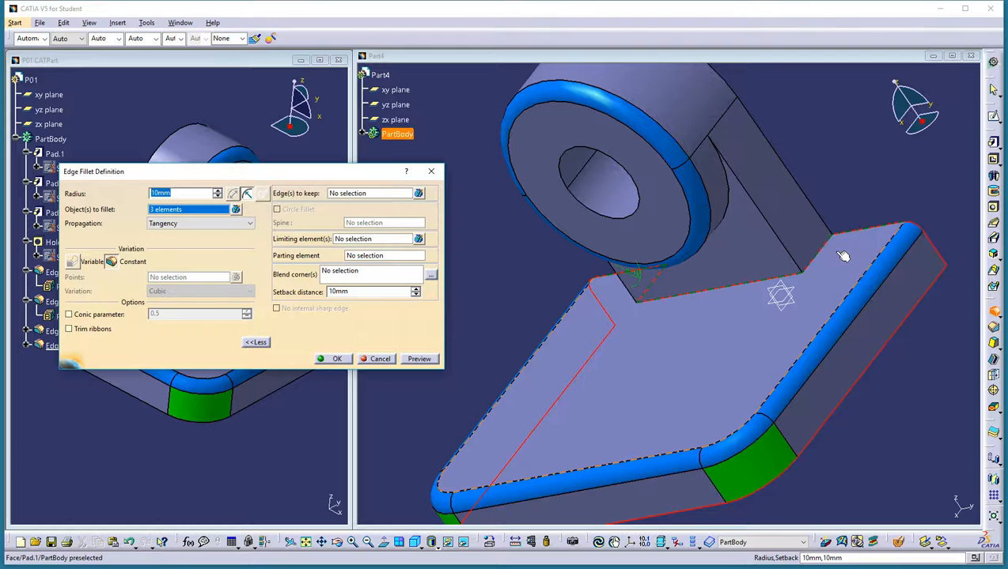
pyautogui.click(837, 252)
pyautogui.click(825, 259)
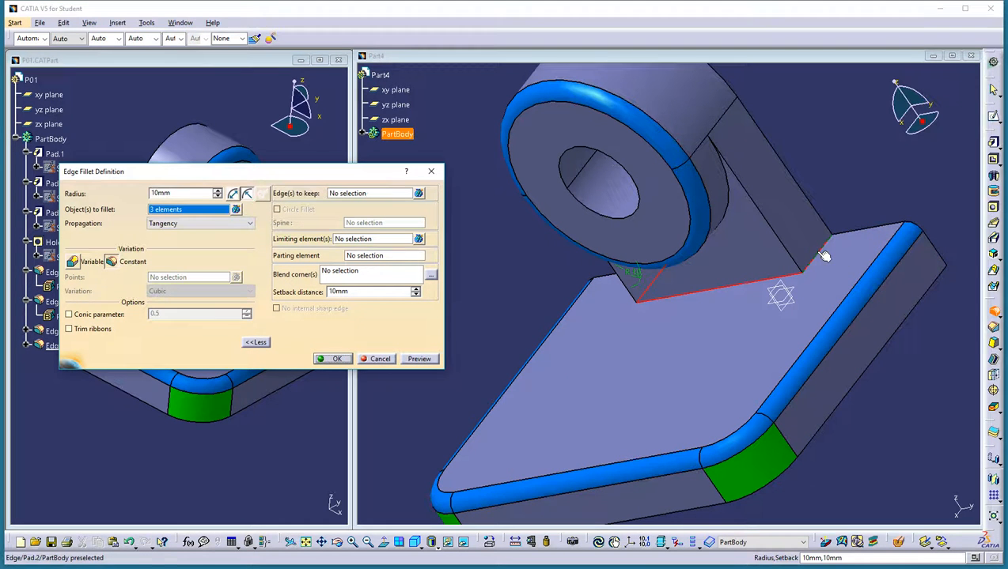
pyautogui.click(336, 361)
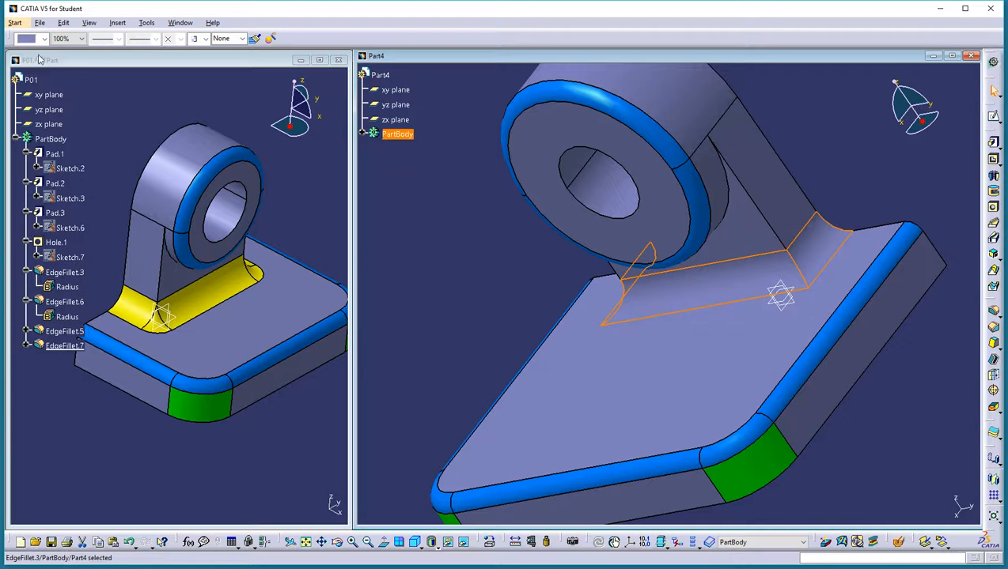
# - Color the fillet faces around the upright's base yellow
pyautogui.click(44, 38)
pyautogui.click(28, 87)
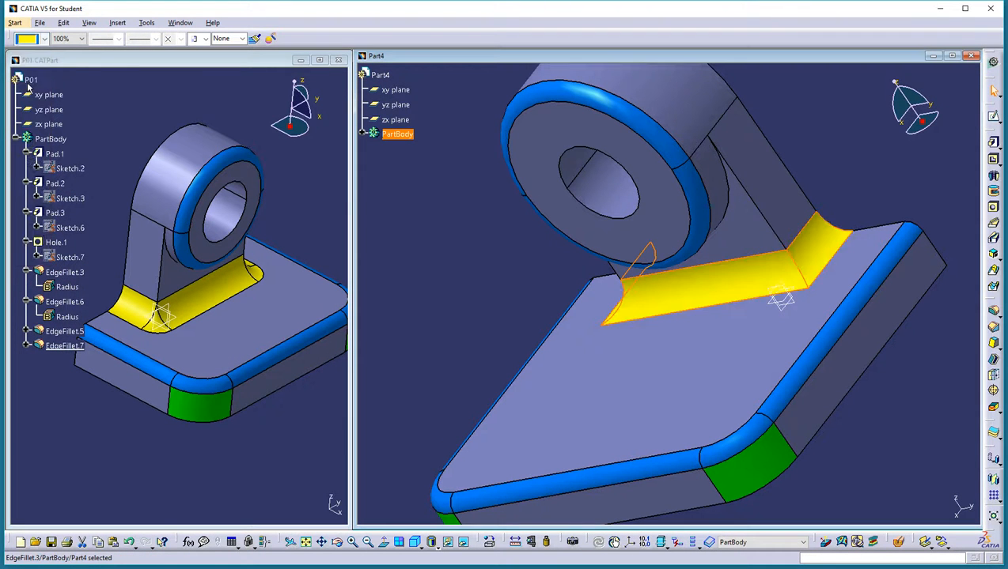
pyautogui.moveTo(522, 316); pyautogui.dragTo(460, 297, button='middle')
pyautogui.moveTo(212, 316); pyautogui.dragTo(242, 308, button='middle')
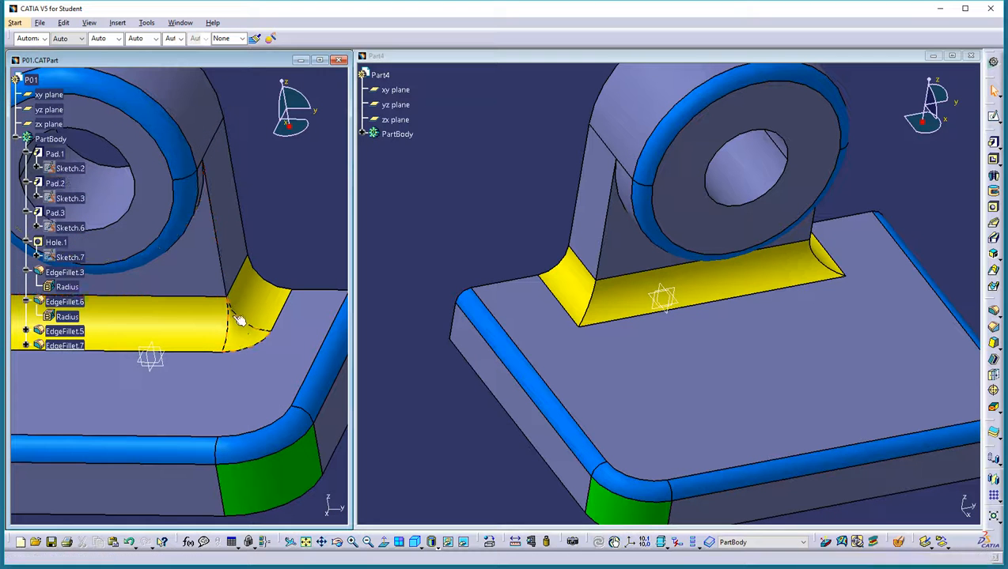
# - Edit the yellow base fillet, setting the upright's two vertical edges beside the boss's front side as edges to keep
pyautogui.doubleClick(638, 297)
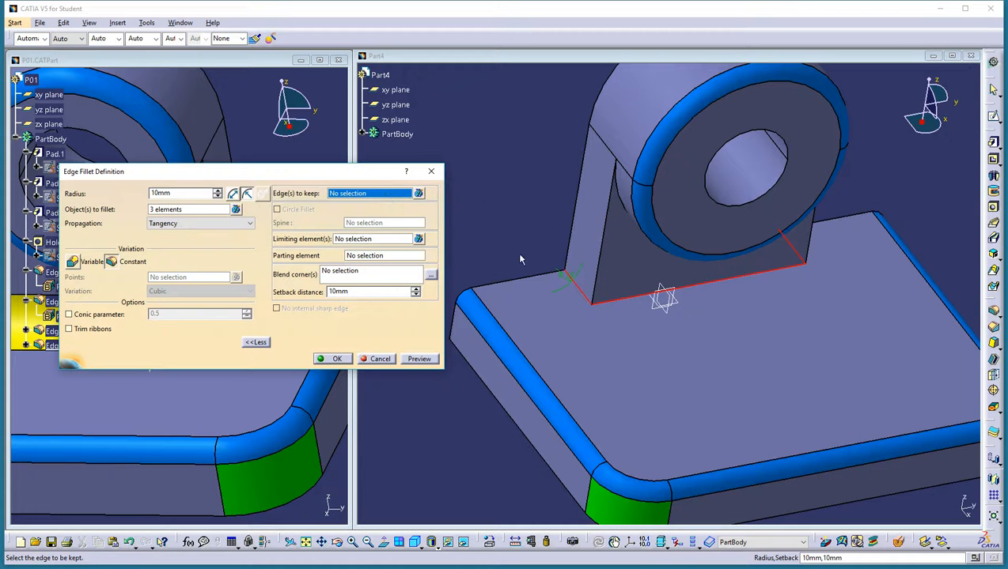
pyautogui.click(616, 225)
pyautogui.moveTo(794, 253); pyautogui.dragTo(759, 229, button='middle')
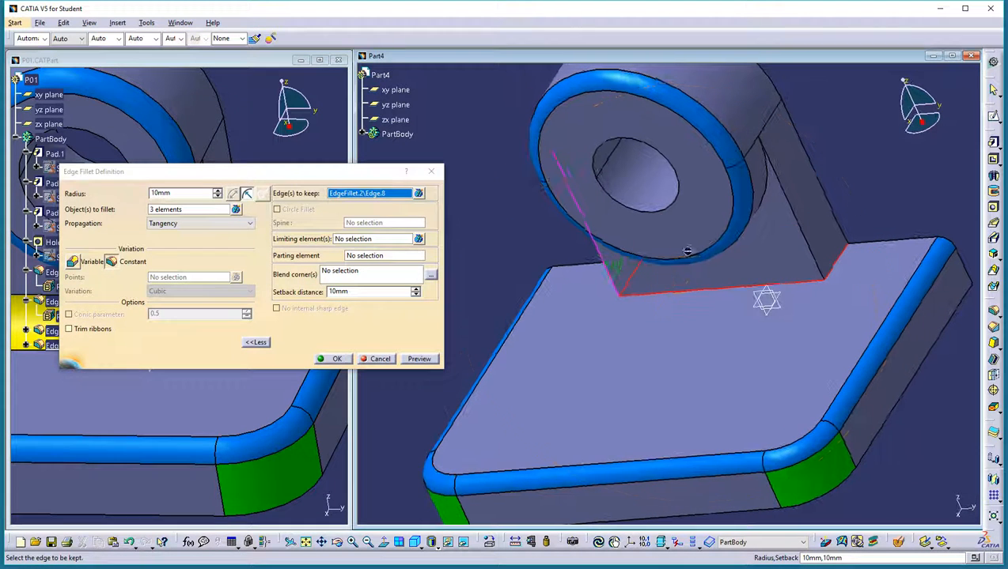
pyautogui.click(814, 246)
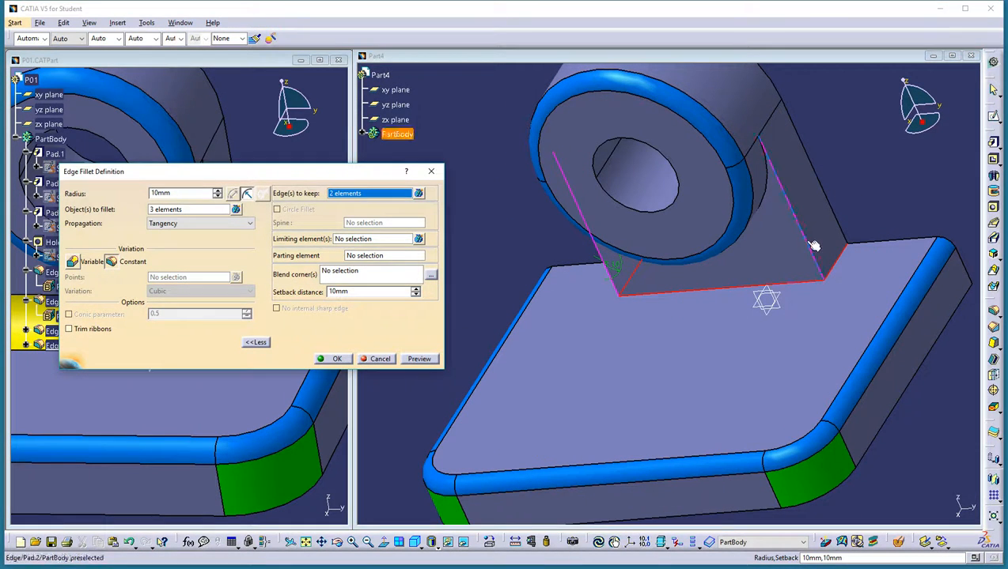
pyautogui.click(338, 360)
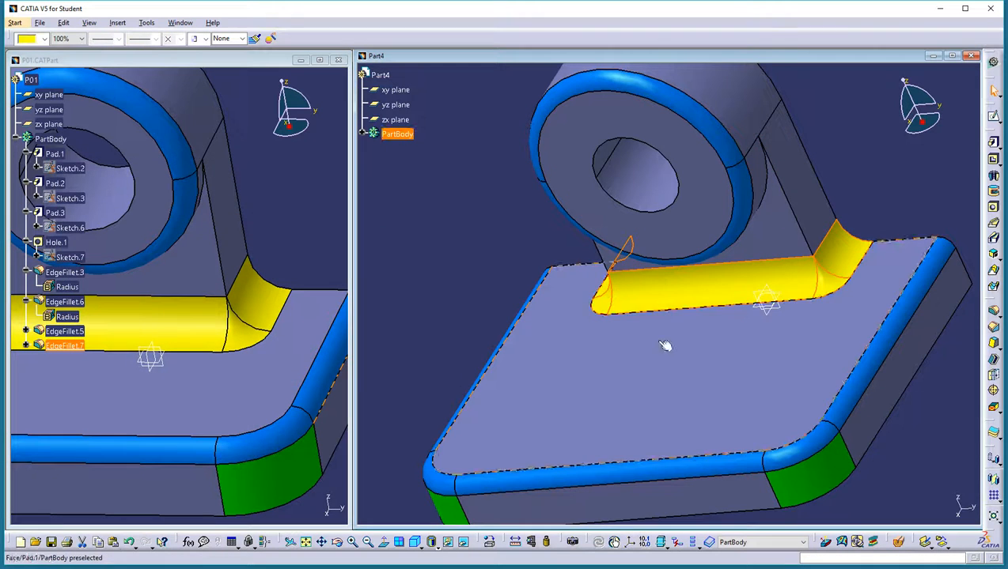
# - Compare the filleted Part4 bracket with reference part P01, examining the boss, upright base and plate from similar angles
pyautogui.moveTo(488, 310); pyautogui.dragTo(623, 316, button='middle')
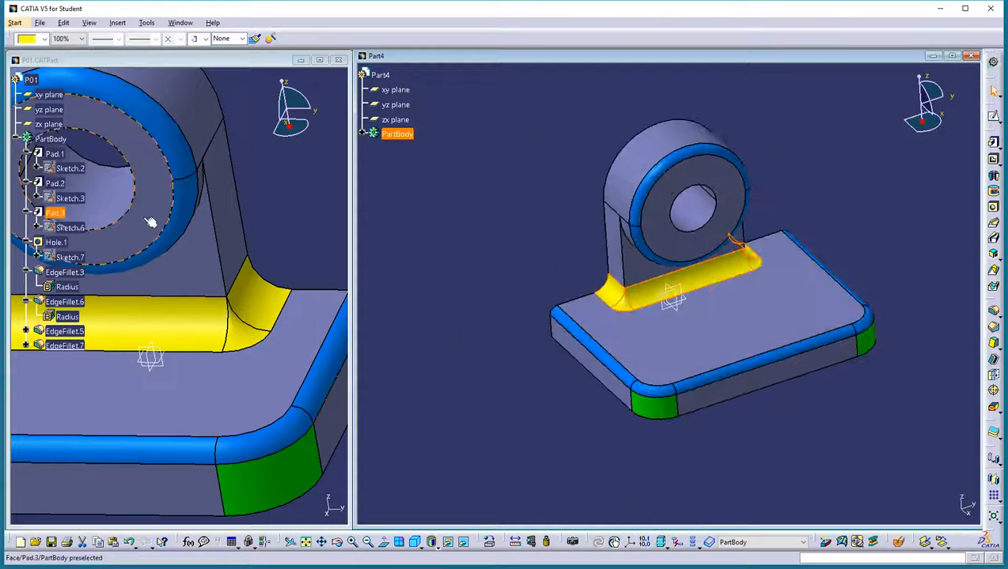
pyautogui.click(152, 222)
pyautogui.moveTo(157, 223); pyautogui.dragTo(181, 291, button='middle')
pyautogui.moveTo(153, 360); pyautogui.dragTo(324, 267, button='middle')
pyautogui.click(519, 330)
pyautogui.moveTo(519, 330); pyautogui.dragTo(583, 385, button='middle')
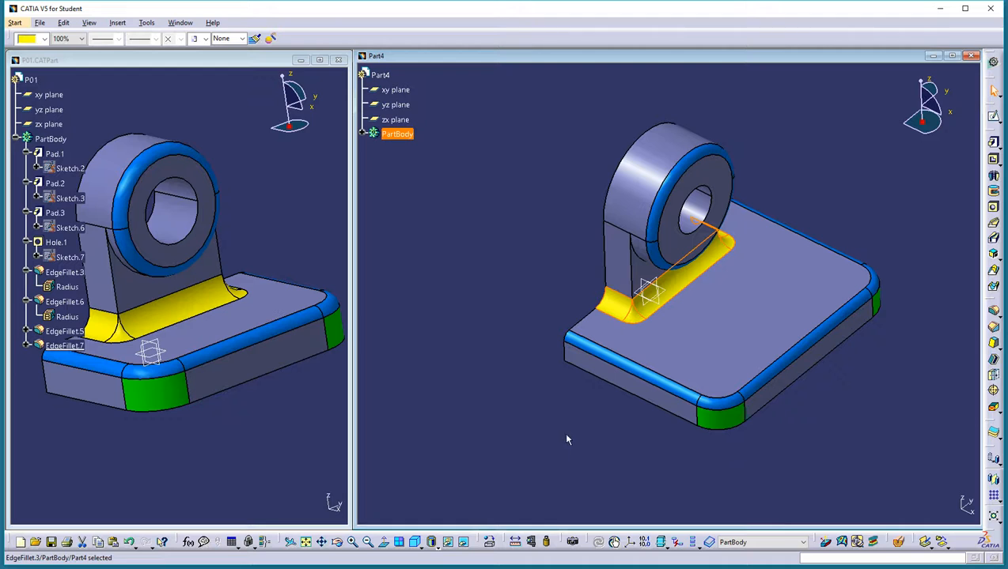